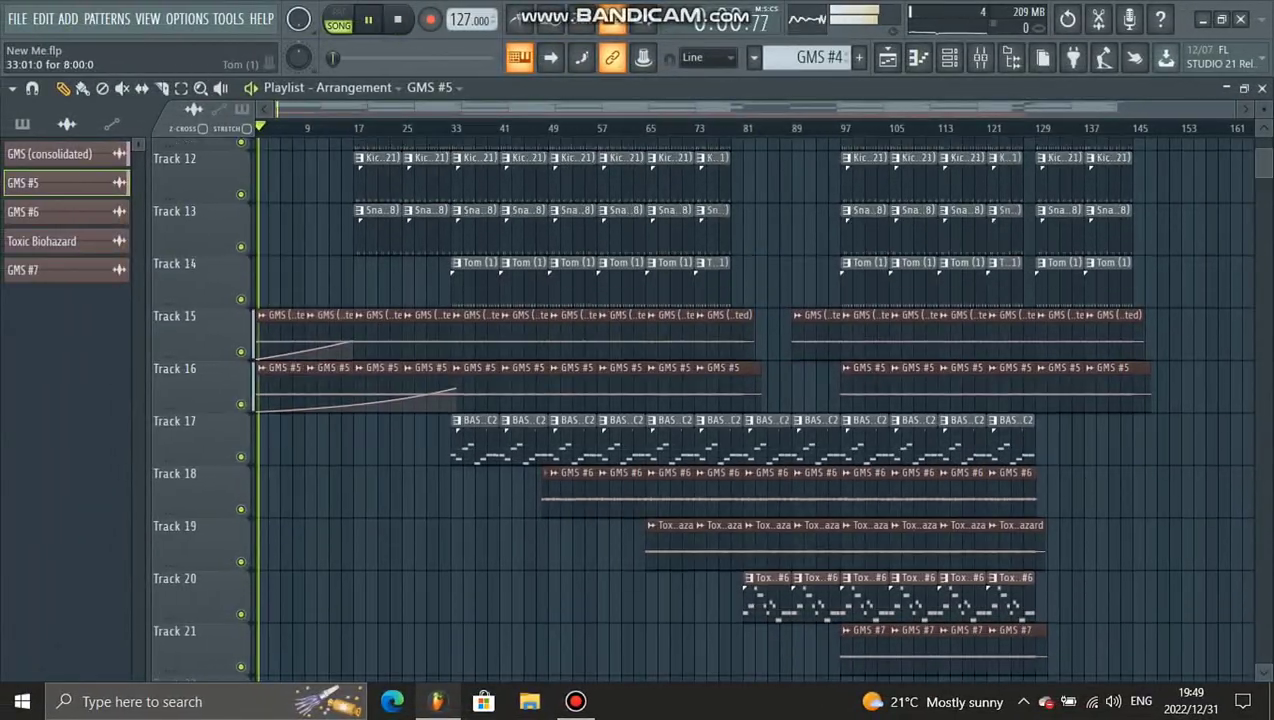
Review the playlist arrangement during song playback, examining the clips on Tracks 1 to 17.
{"action": "scroll", "coordinate": [757, 410], "scroll_direction": "up", "scroll_amount": 11}
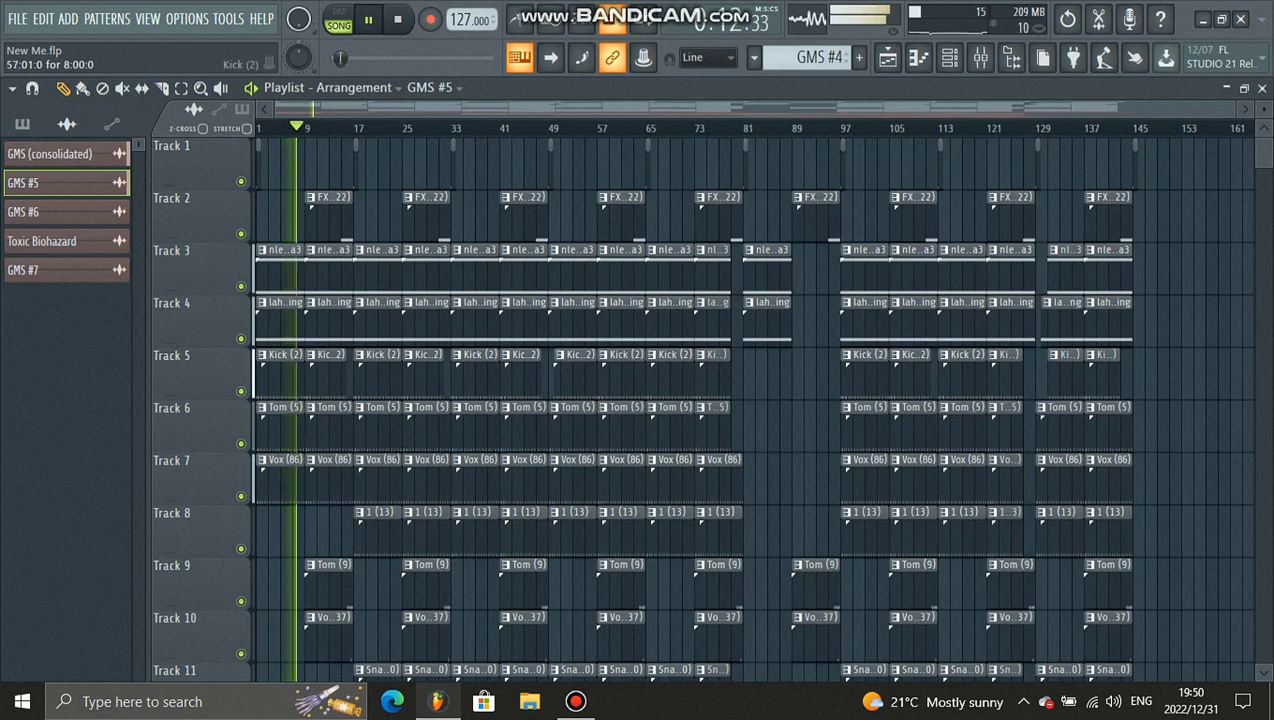
{"action": "scroll", "coordinate": [710, 410], "scroll_direction": "down", "scroll_amount": 1}
{"action": "scroll", "coordinate": [710, 410], "scroll_direction": "down", "scroll_amount": 5}
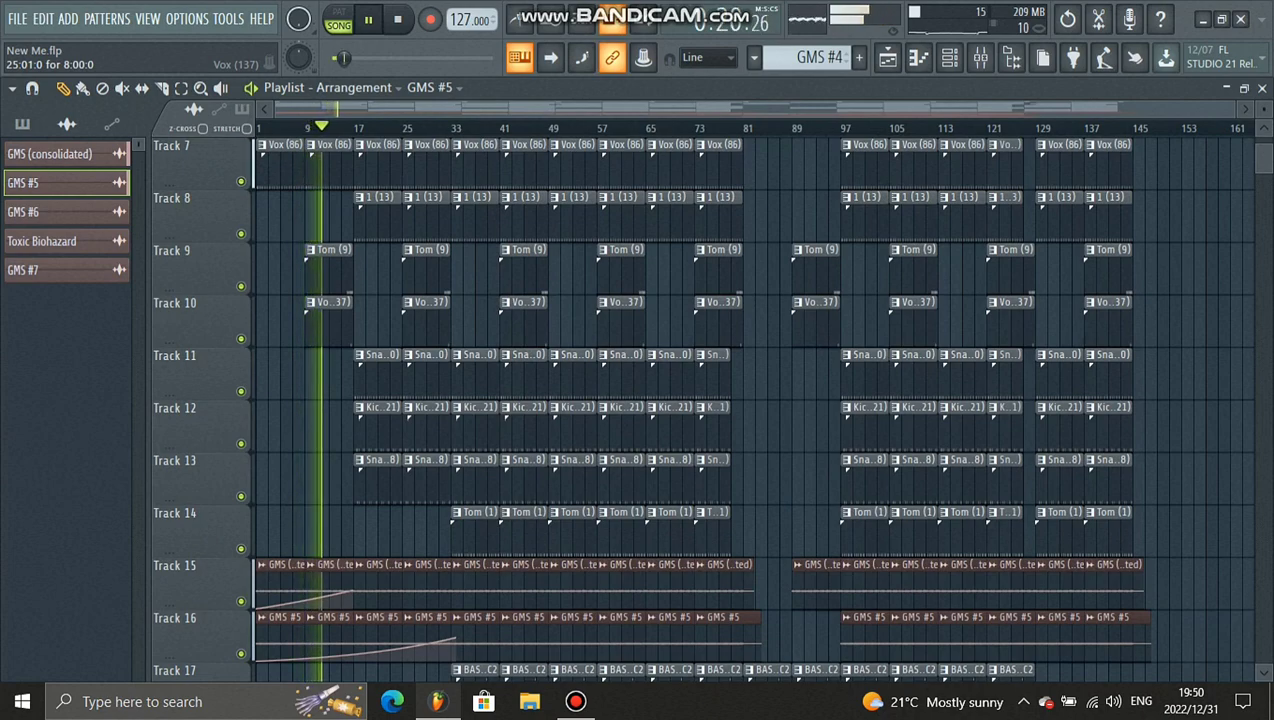
{"action": "scroll", "coordinate": [700, 410], "scroll_direction": "down", "scroll_amount": 3}
{"action": "scroll", "coordinate": [700, 410], "scroll_direction": "down", "scroll_amount": 1}
{"action": "scroll", "coordinate": [700, 410], "scroll_direction": "up", "scroll_amount": 6}
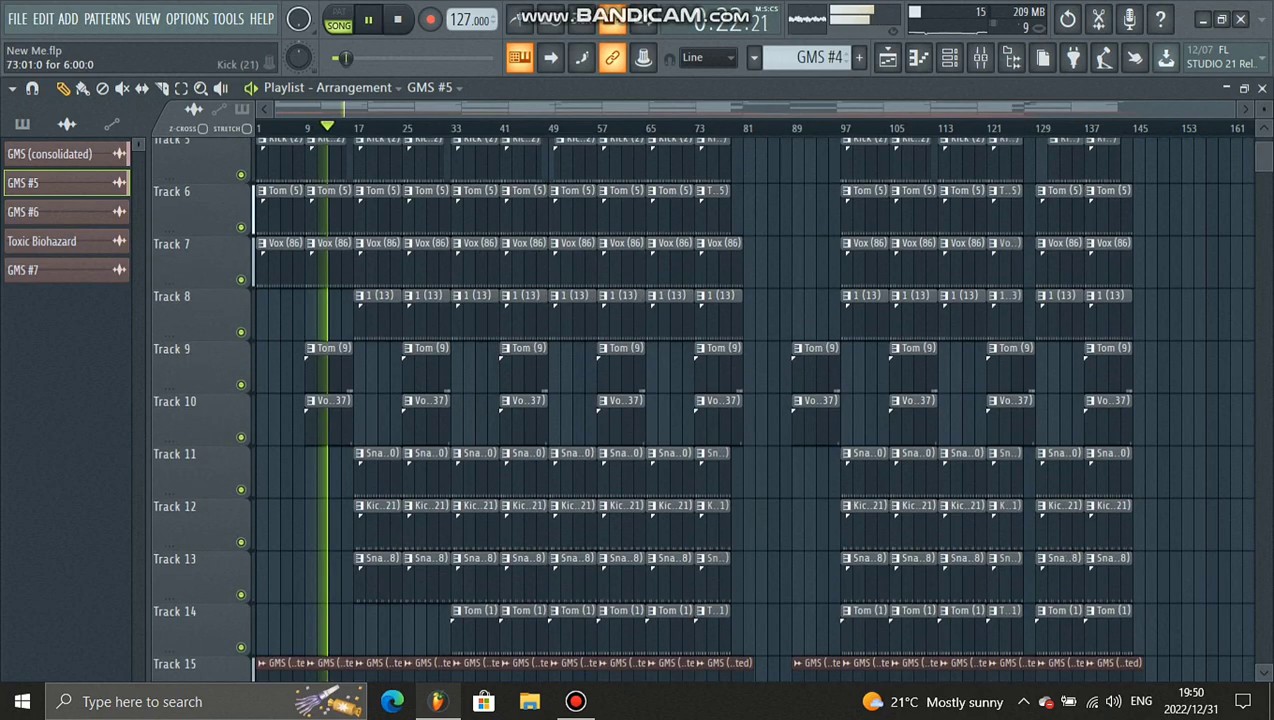
{"action": "scroll", "coordinate": [700, 410], "scroll_direction": "up", "scroll_amount": 4}
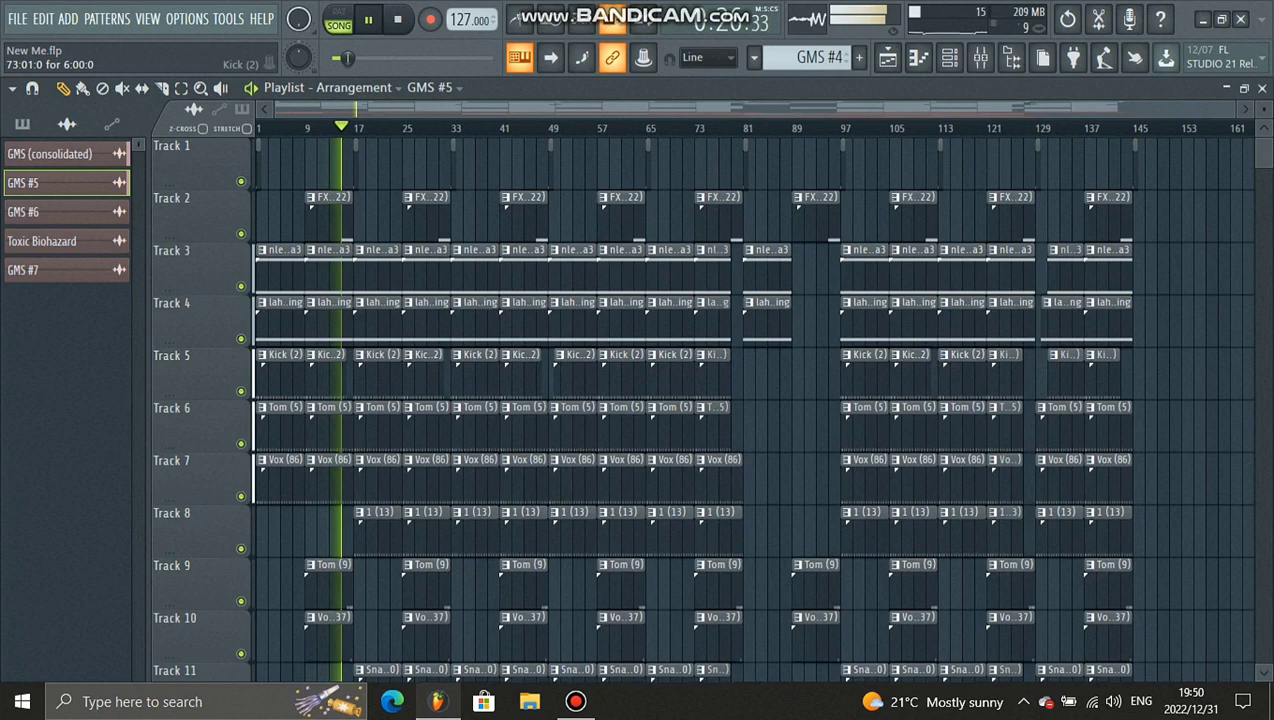
{"action": "scroll", "coordinate": [700, 410], "scroll_direction": "down", "scroll_amount": 3}
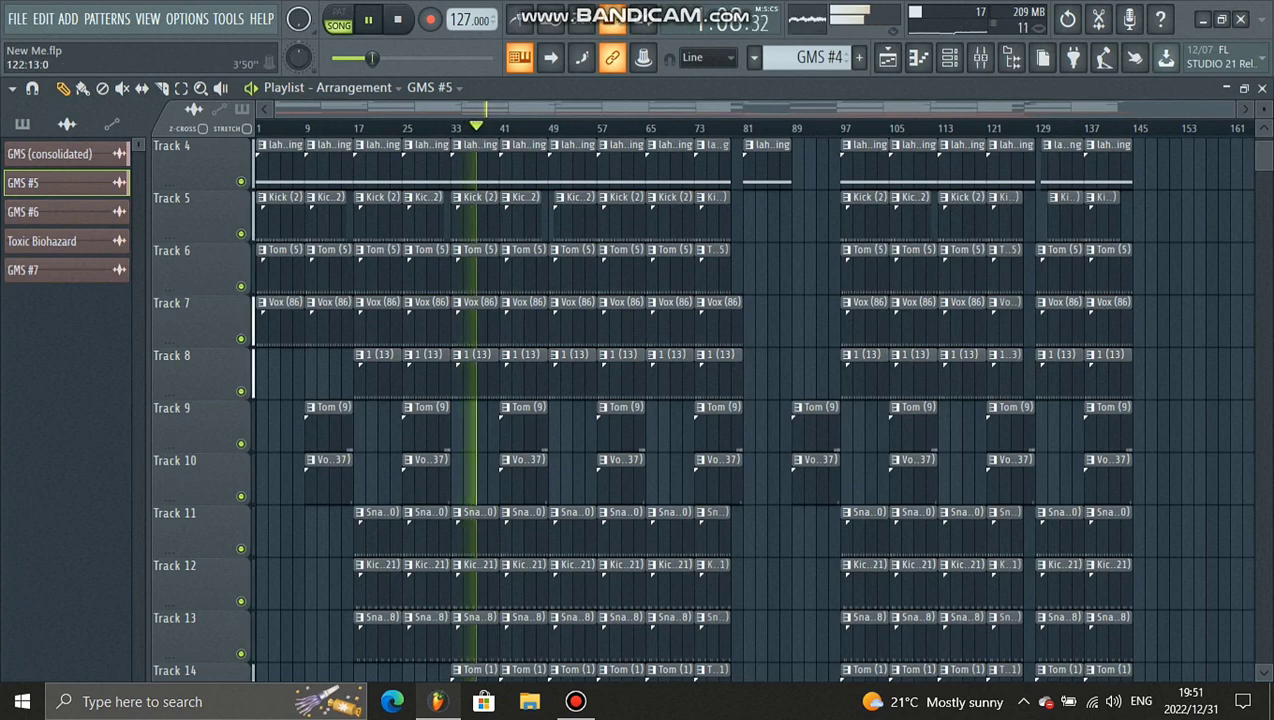
Look over the channel rack's instrument channels for the GMS #4 pattern and return to the playlist.
{"action": "key", "text": "F6"}
{"action": "scroll", "coordinate": [640, 375], "scroll_direction": "down", "scroll_amount": 3}
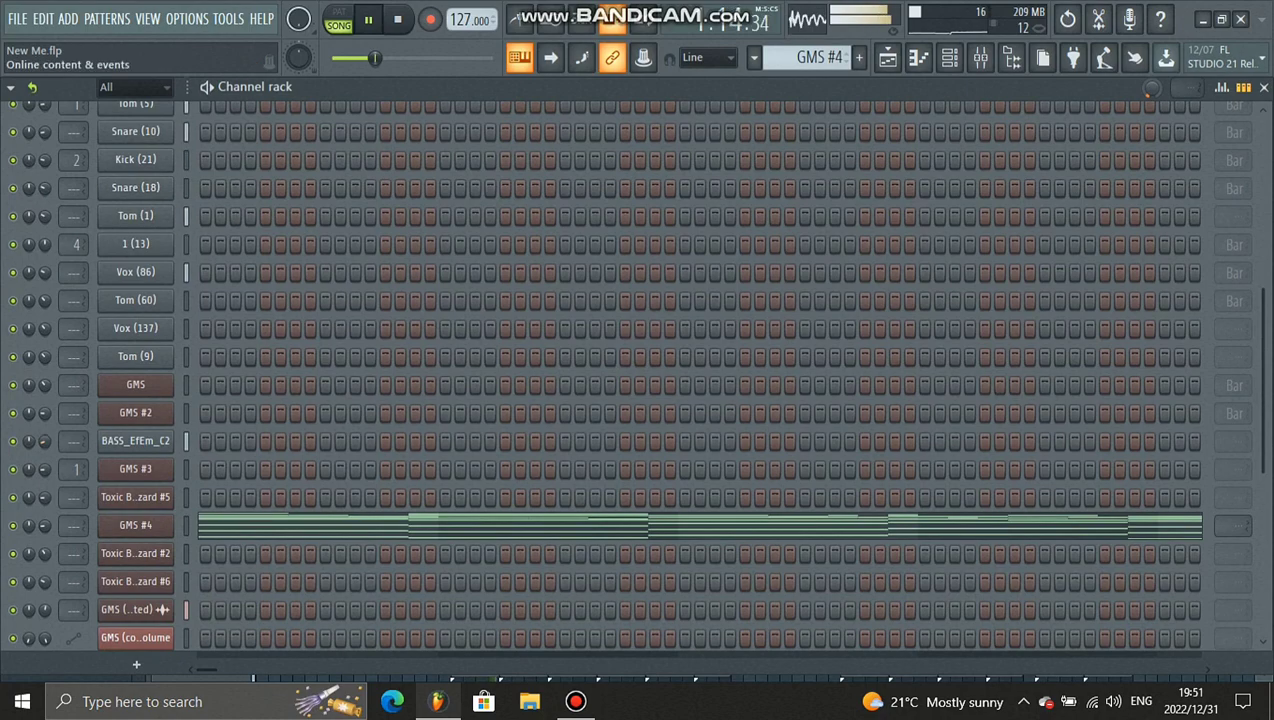
{"action": "left_click", "coordinate": [1264, 87]}
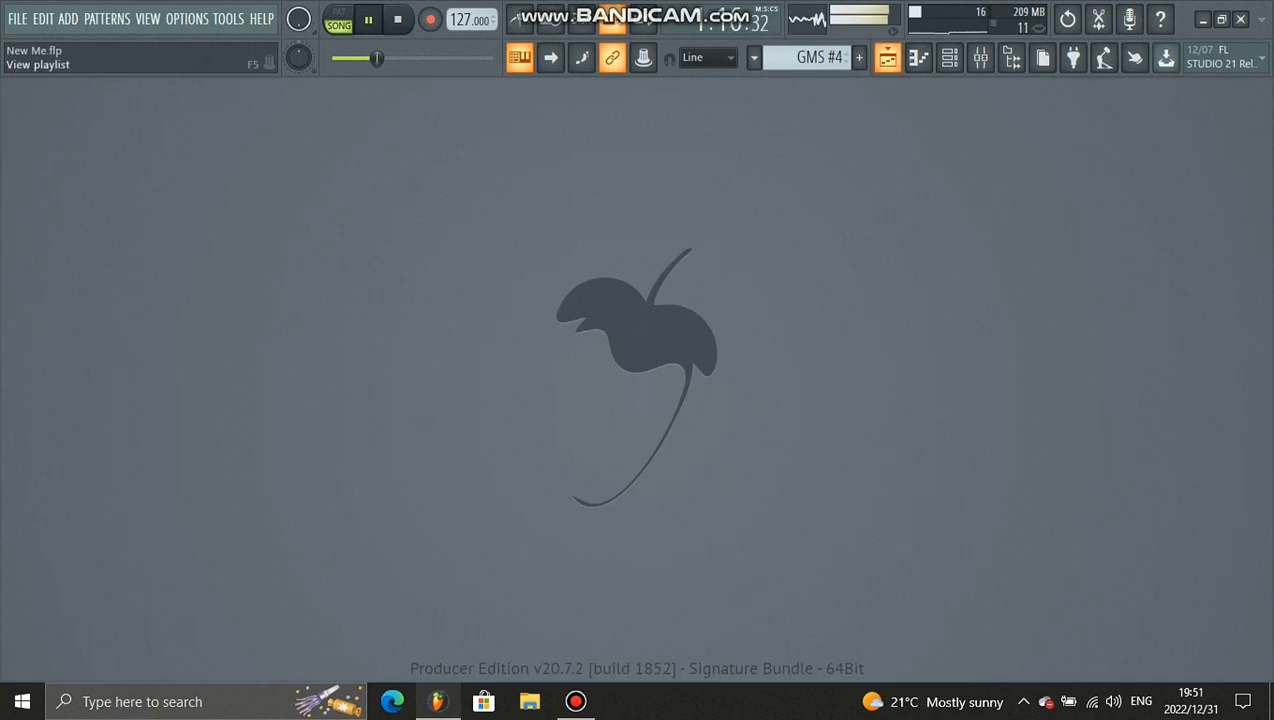
{"action": "left_click", "coordinate": [887, 57]}
Open the BASS_EfEm_C2 clip at bar 41 on Track 17 in the piano roll, examine its notes, and close it.
{"action": "scroll", "coordinate": [525, 330], "scroll_direction": "down", "scroll_amount": 8}
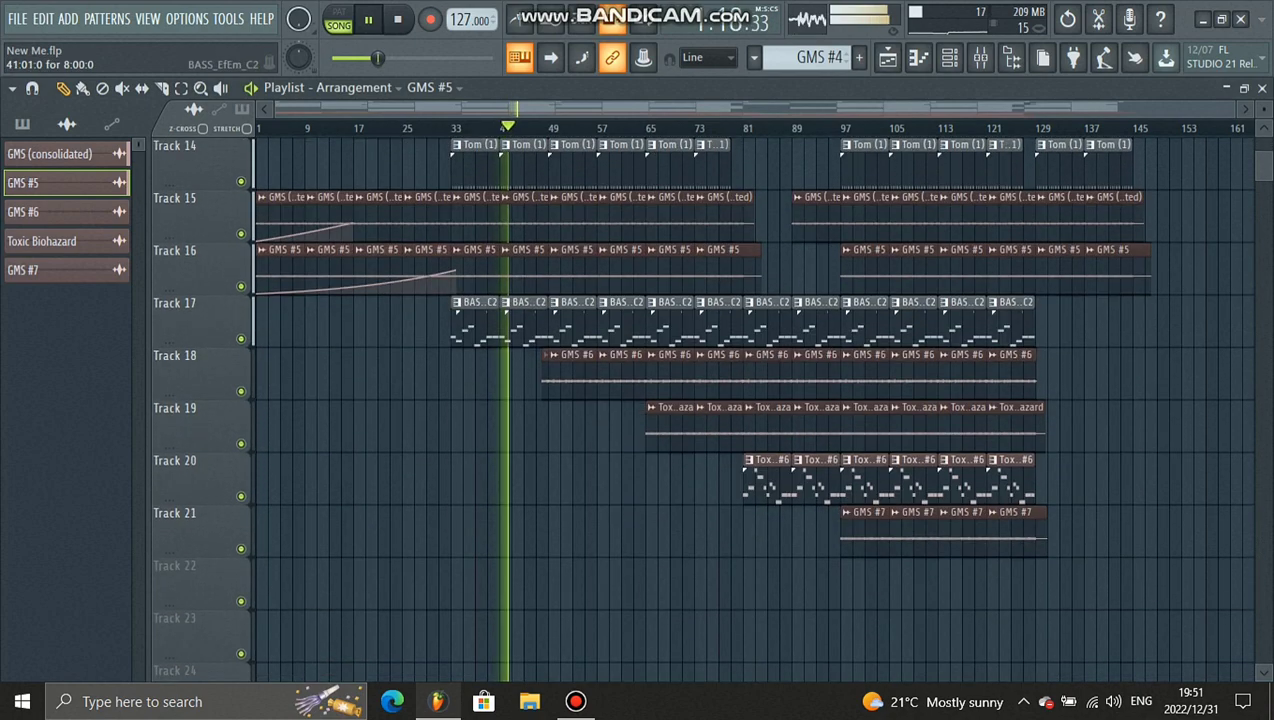
{"action": "left_click", "coordinate": [525, 325]}
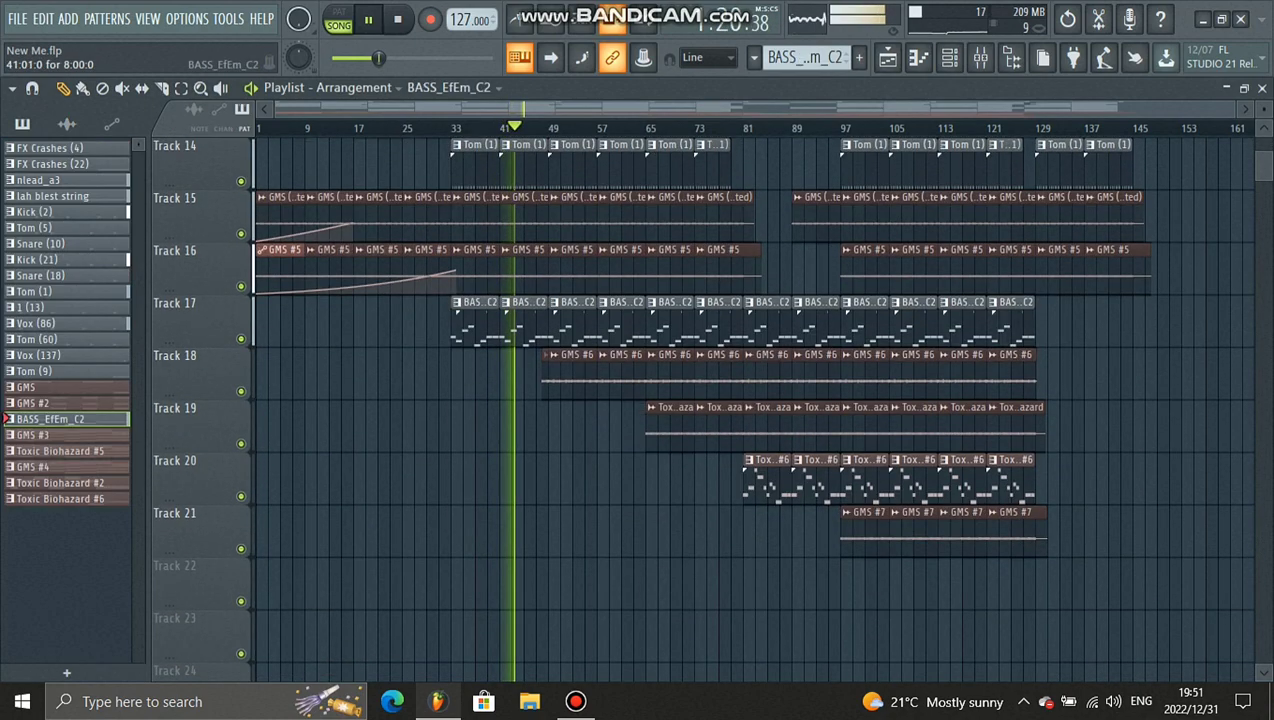
{"action": "double_click", "coordinate": [525, 325]}
{"action": "scroll", "coordinate": [475, 332], "scroll_direction": "up", "scroll_amount": 2}
{"action": "scroll", "coordinate": [381, 332], "scroll_direction": "down", "scroll_amount": 3}
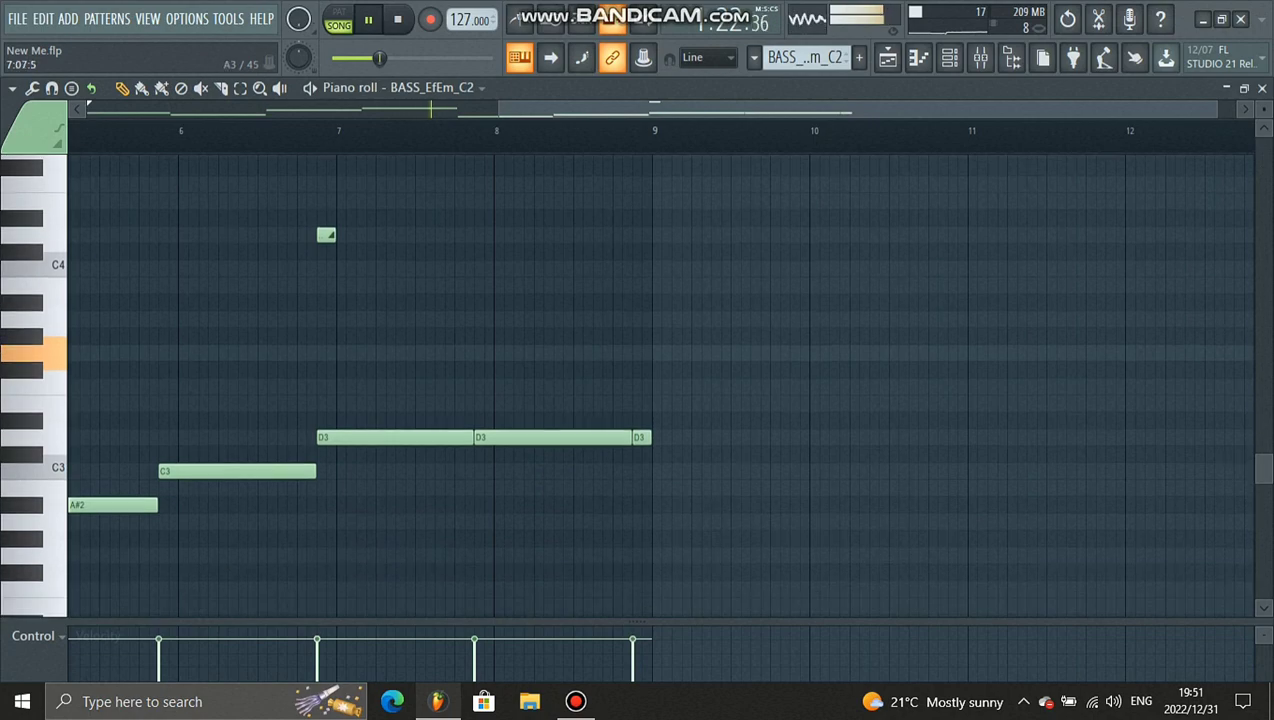
{"action": "left_click_drag", "start_coordinate": [662, 109], "coordinate": [506, 109]}
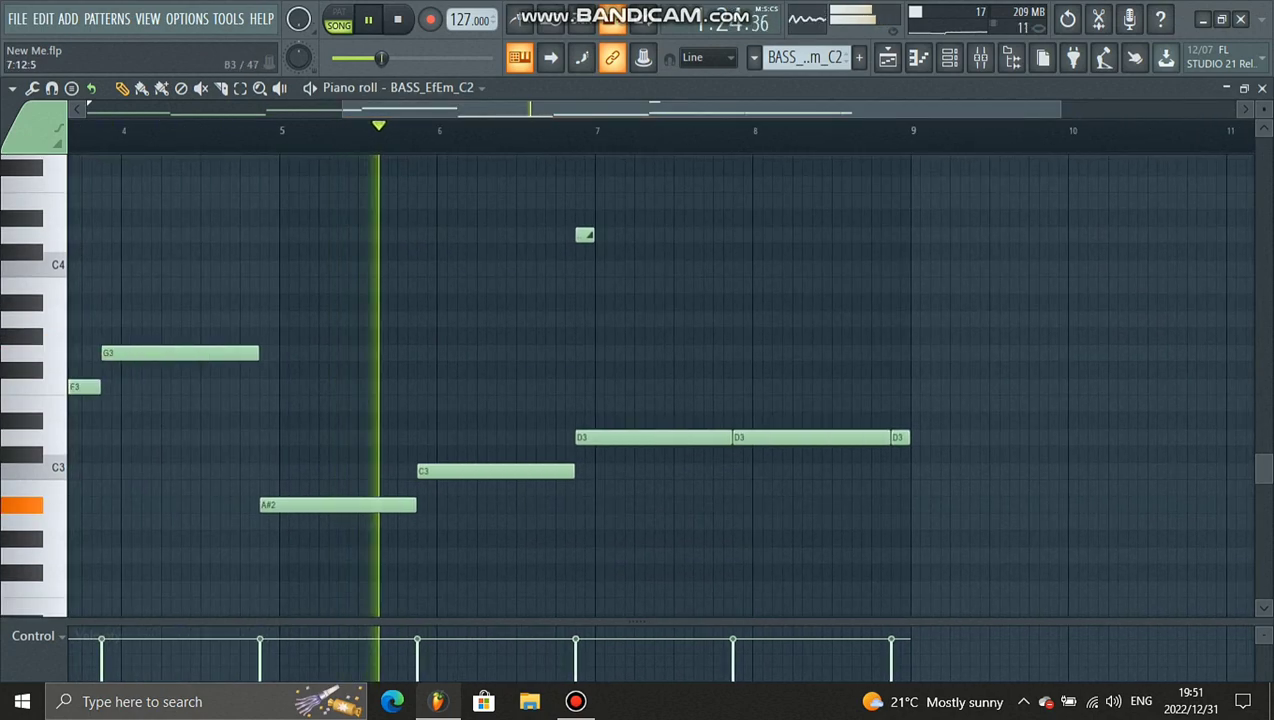
{"action": "scroll", "coordinate": [713, 283], "scroll_direction": "up", "scroll_amount": 3}
{"action": "scroll", "coordinate": [661, 385], "scroll_direction": "down", "scroll_amount": 3}
{"action": "scroll", "coordinate": [832, 385], "scroll_direction": "down", "scroll_amount": 1}
{"action": "scroll", "coordinate": [923, 385], "scroll_direction": "up", "scroll_amount": 2}
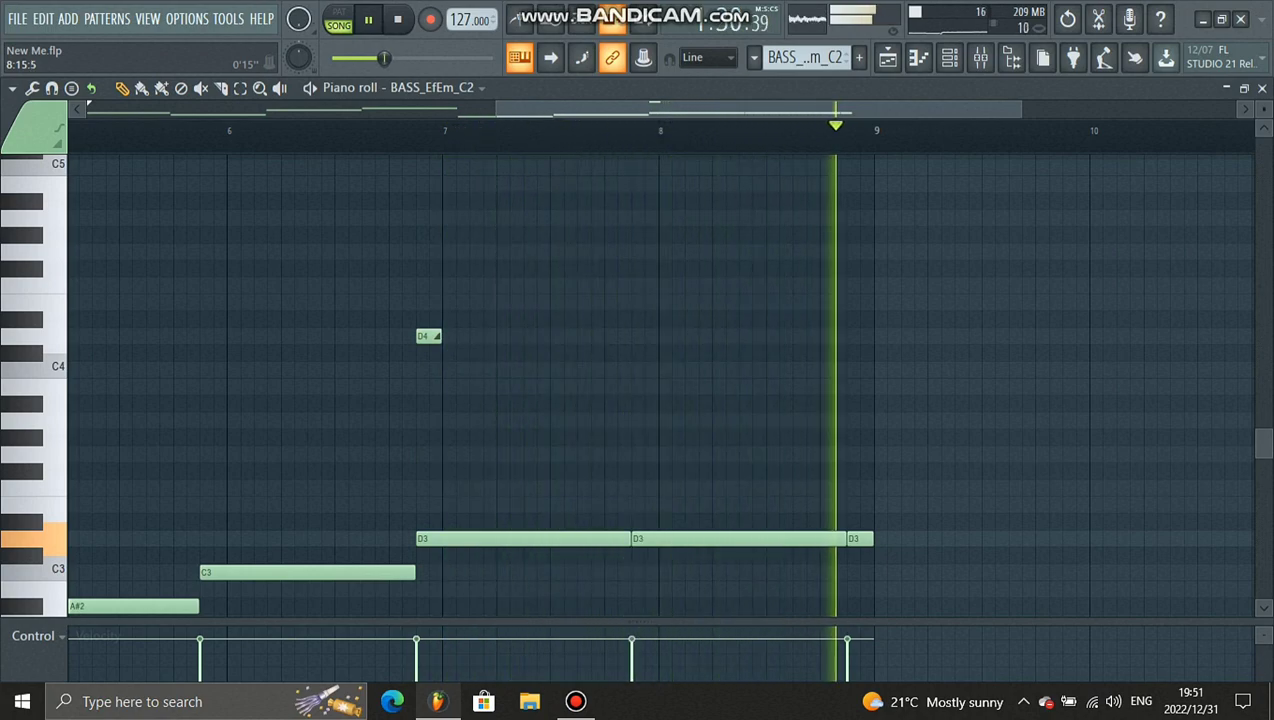
{"action": "scroll", "coordinate": [858, 385], "scroll_direction": "down", "scroll_amount": 2}
{"action": "scroll", "coordinate": [858, 385], "scroll_direction": "down", "scroll_amount": 1}
{"action": "left_click", "coordinate": [1261, 88]}
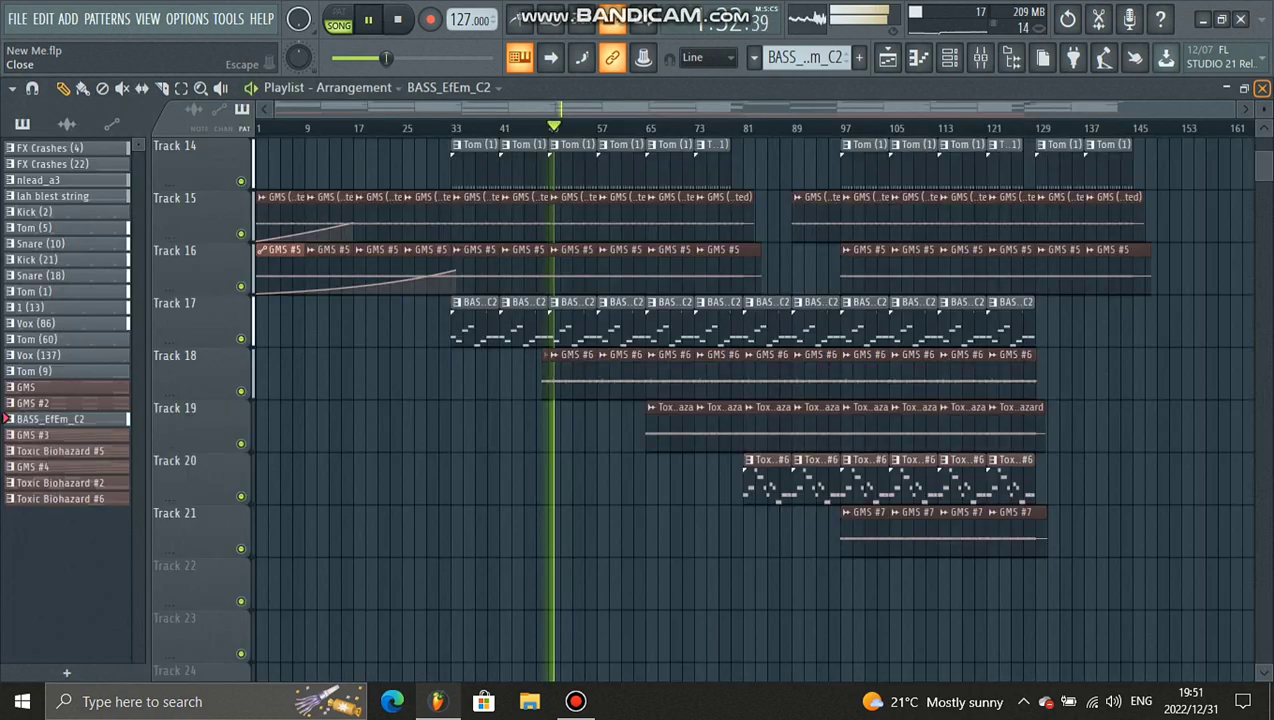
Inspect the BASS_EfEm_C2 channel in the channel rack and go back to the playlist.
{"action": "left_click", "coordinate": [1261, 88]}
{"action": "key", "text": "F5"}
{"action": "scroll", "coordinate": [700, 400], "scroll_direction": "up", "scroll_amount": 4}
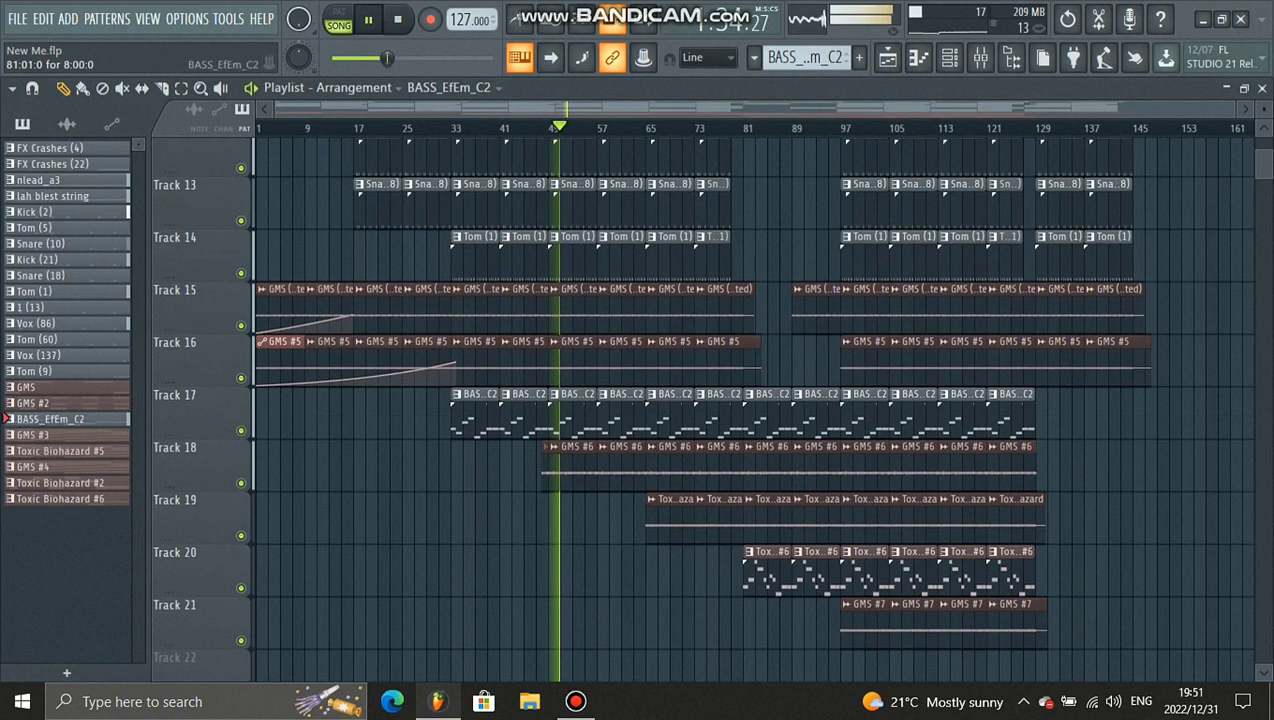
{"action": "key", "text": "F6"}
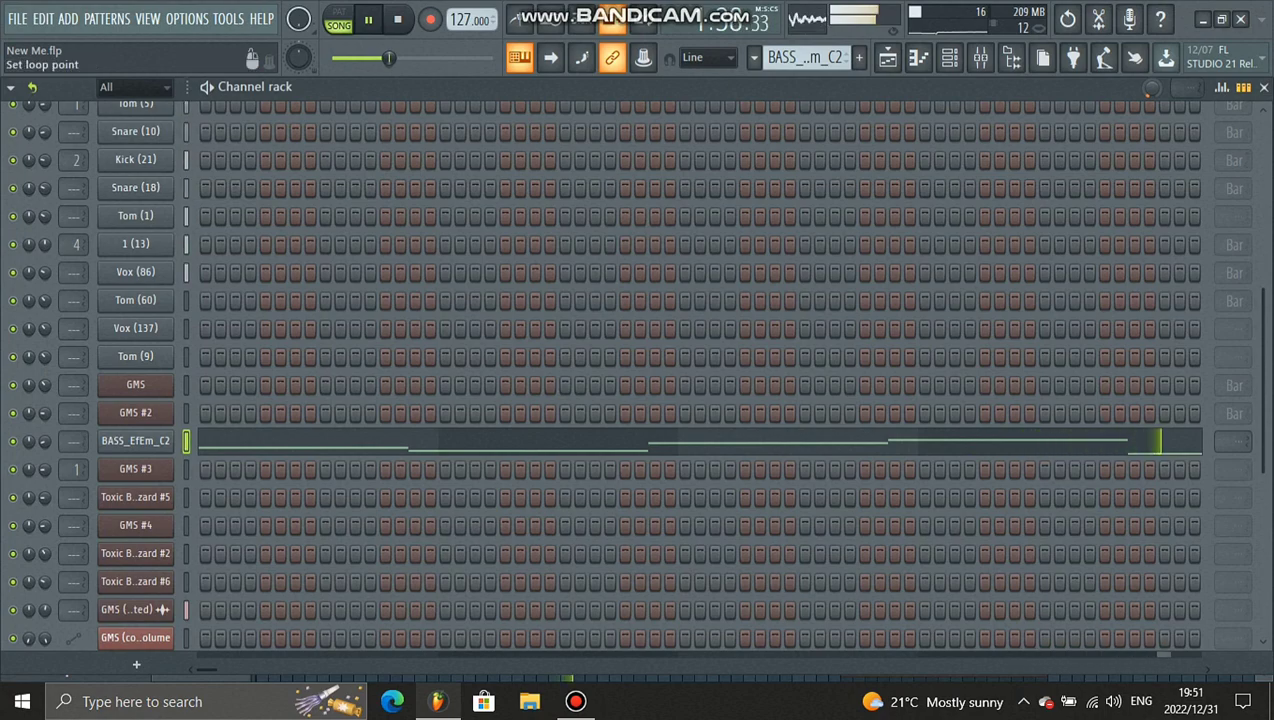
{"action": "left_click", "coordinate": [1263, 87]}
{"action": "left_click", "coordinate": [887, 57]}
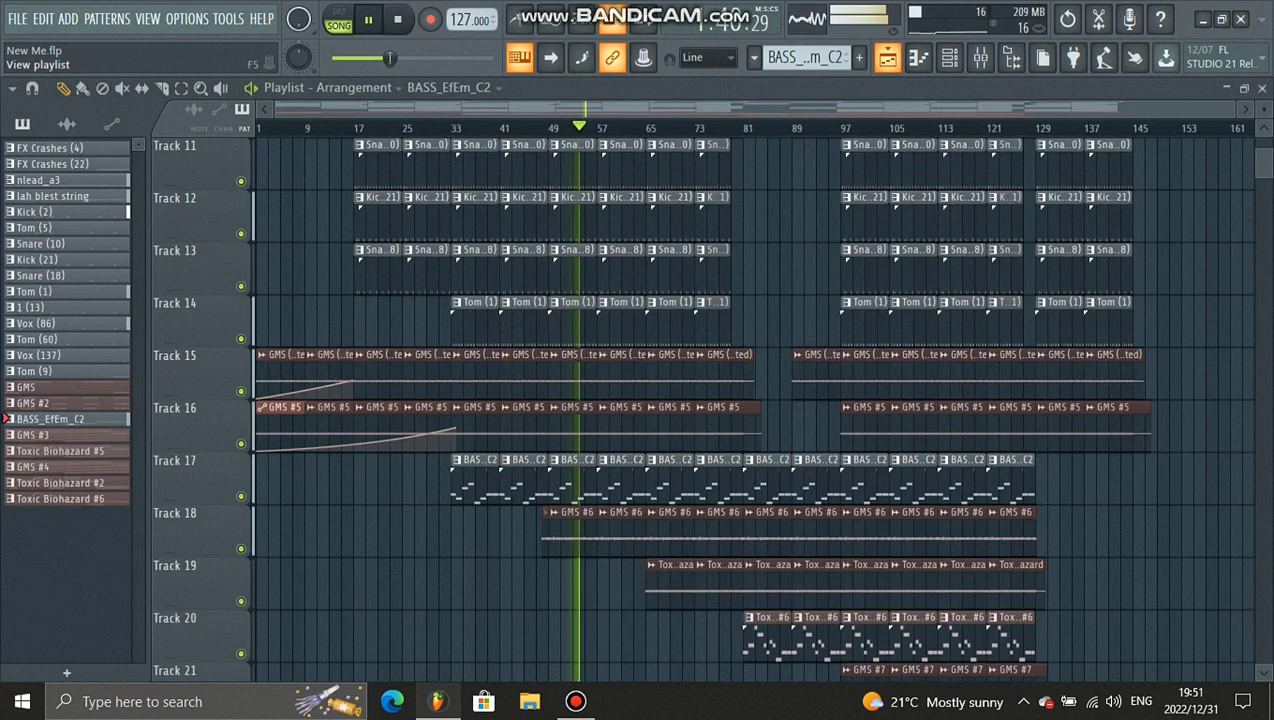
Inspect the audio clip settings of GMS #6 on Track 18 and GMS #5 on Track 16, closing each window.
{"action": "double_click", "coordinate": [563, 522]}
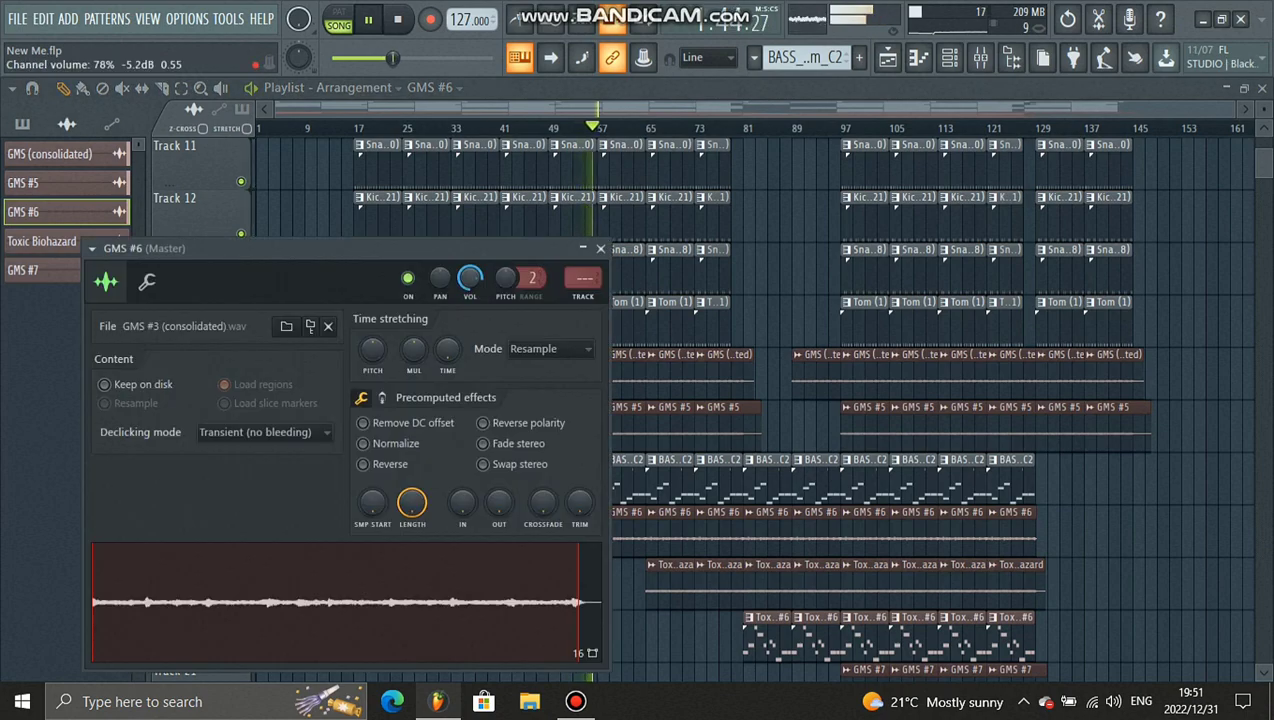
{"action": "left_click", "coordinate": [600, 248]}
{"action": "double_click", "coordinate": [570, 408]}
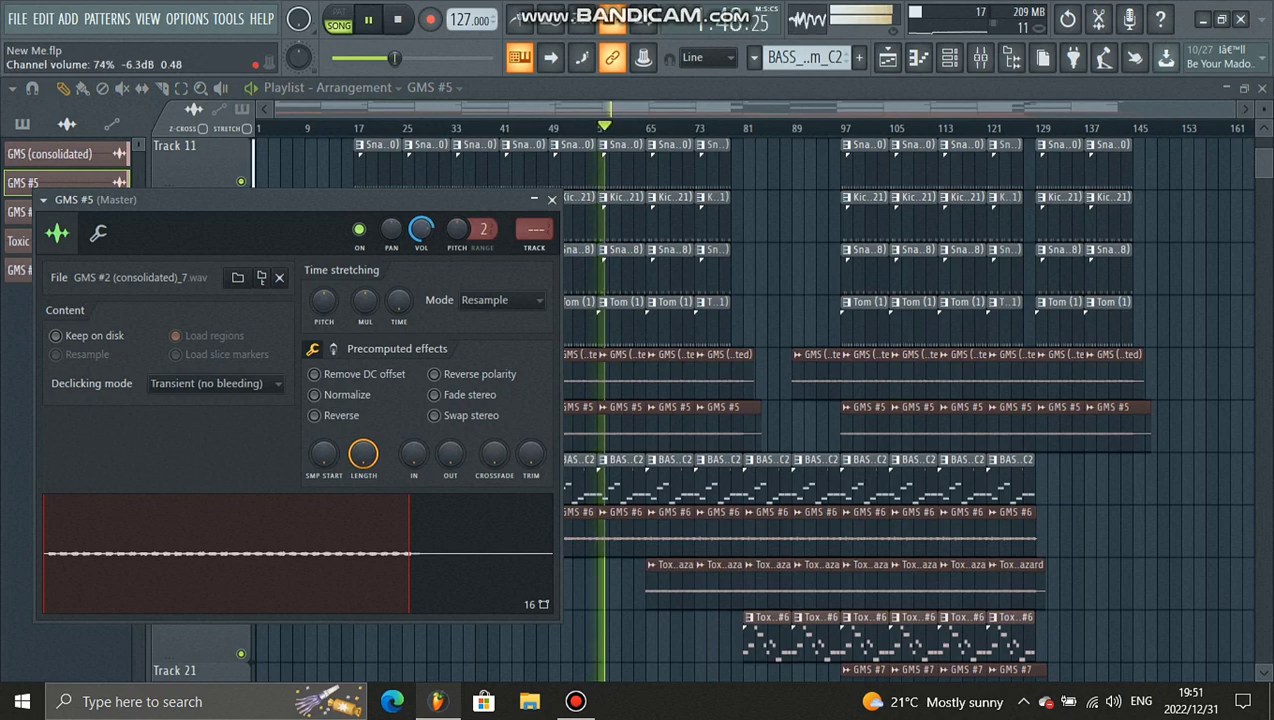
{"action": "left_click", "coordinate": [551, 199]}
{"action": "double_click", "coordinate": [571, 512]}
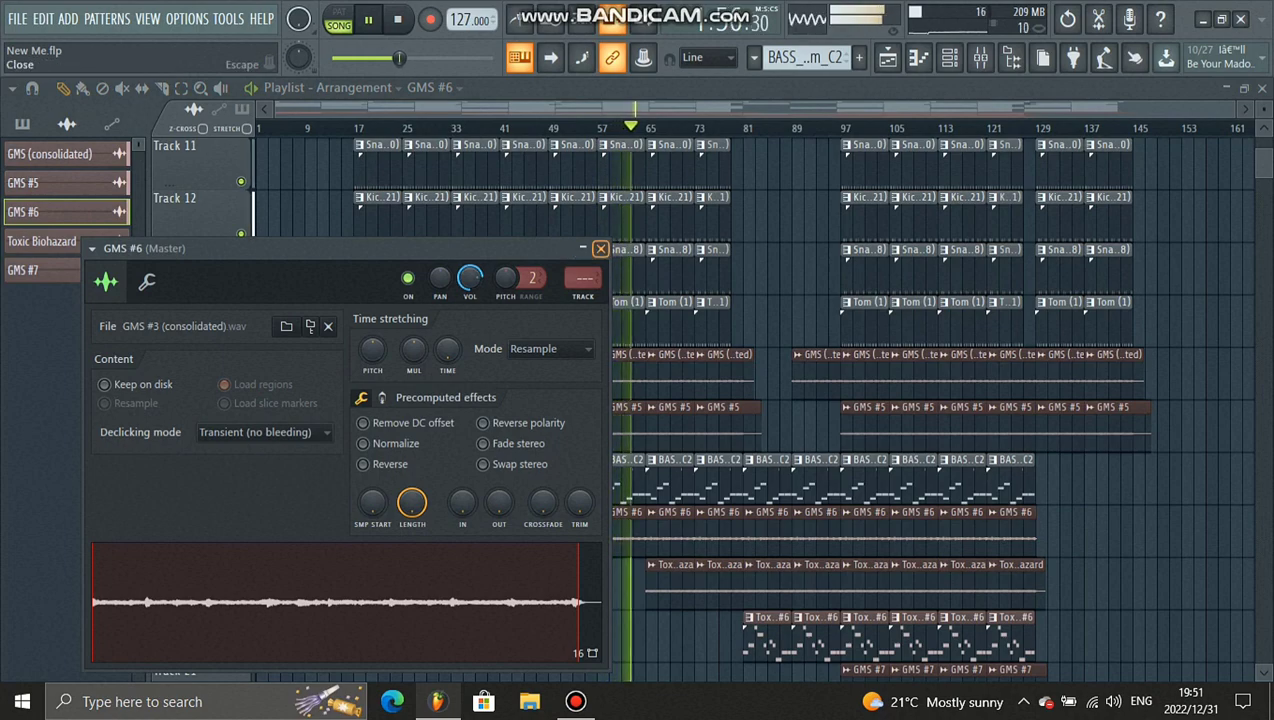
{"action": "left_click", "coordinate": [600, 248]}
{"action": "double_click", "coordinate": [620, 535]}
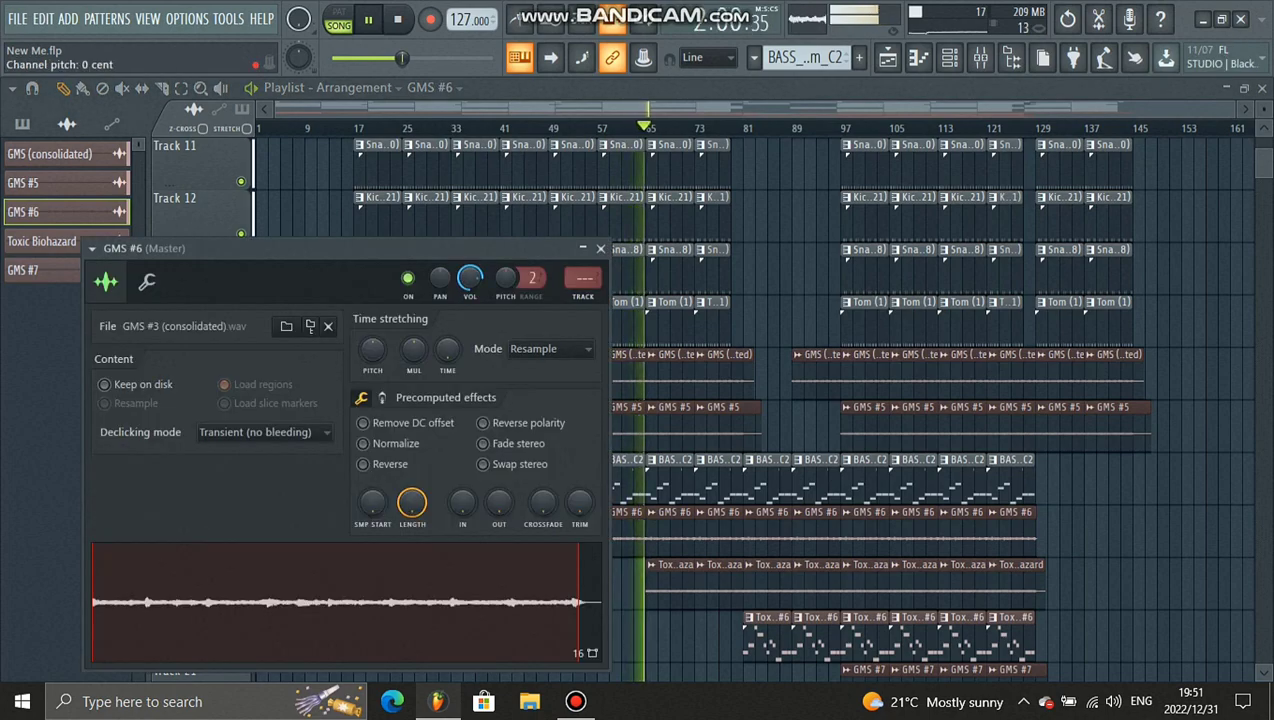
{"action": "left_click", "coordinate": [600, 248]}
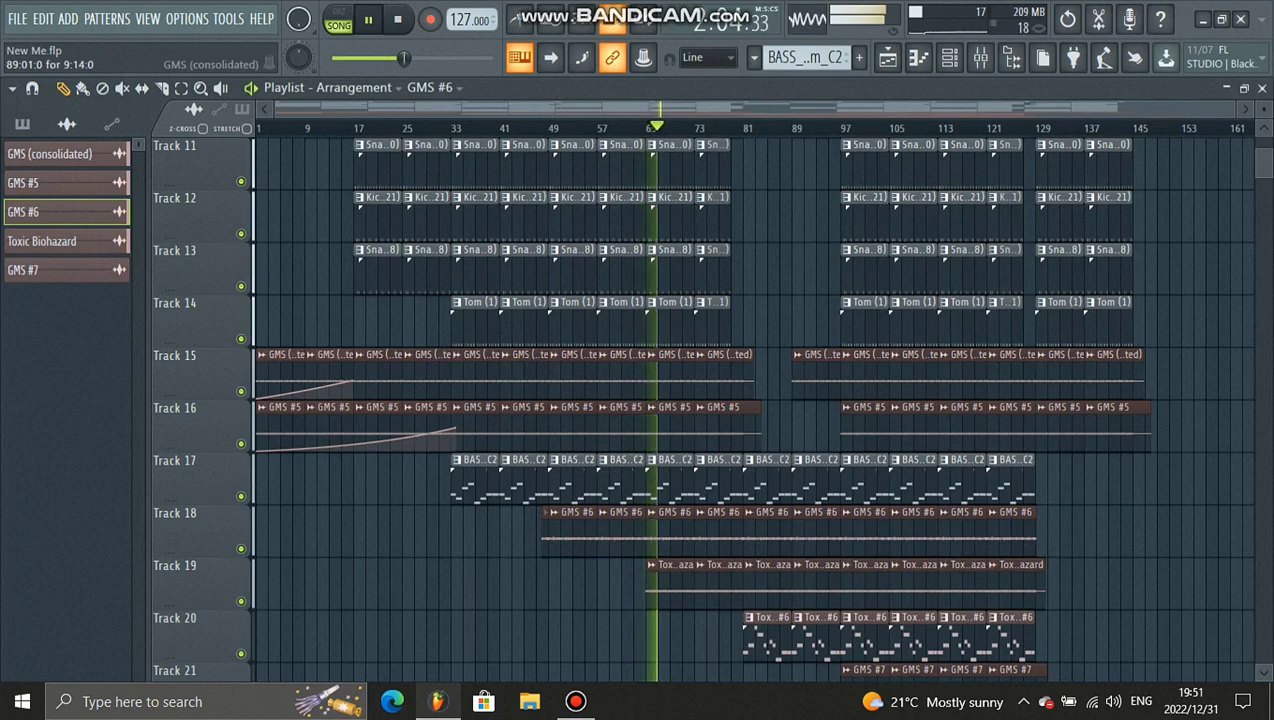
Review the arrangement and examine the notes of the Toxic Biohazard #6 clip at bar 81 in the piano roll, returning to the playlist.
{"action": "scroll", "coordinate": [175, 385], "scroll_direction": "up", "scroll_amount": 2}
{"action": "scroll", "coordinate": [175, 385], "scroll_direction": "up", "scroll_amount": 10}
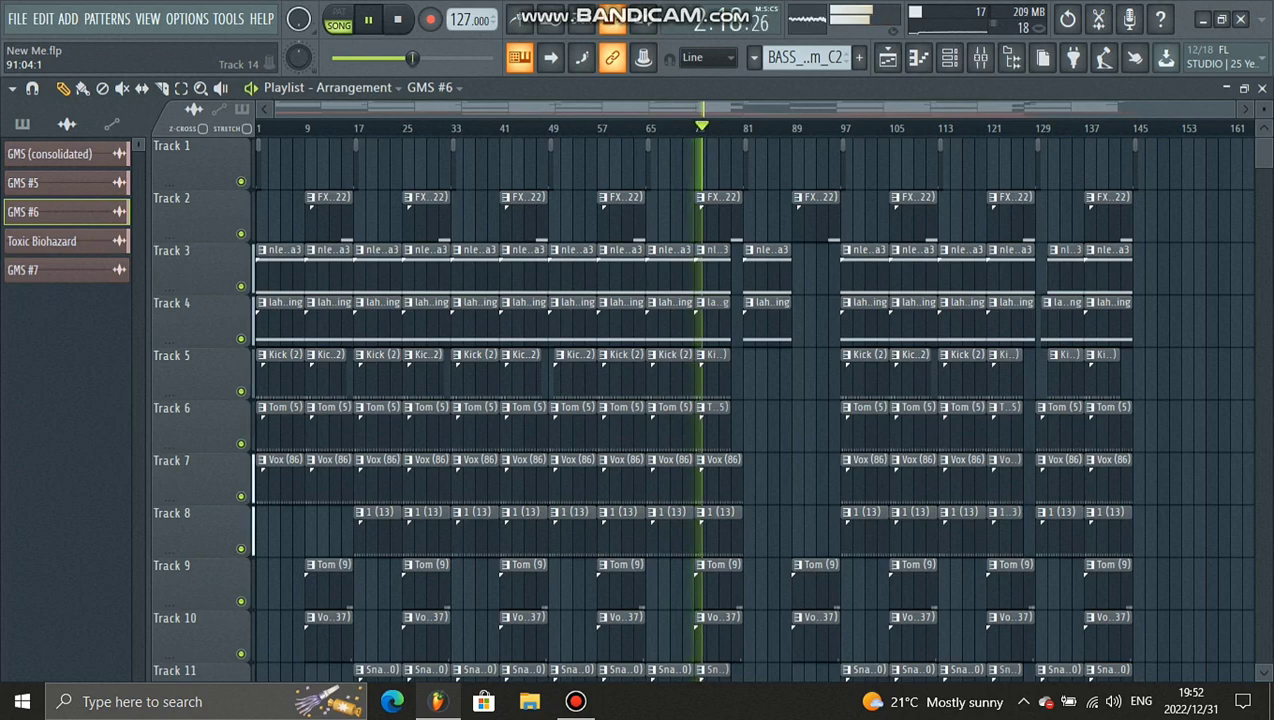
{"action": "scroll", "coordinate": [700, 410], "scroll_direction": "down", "scroll_amount": 10}
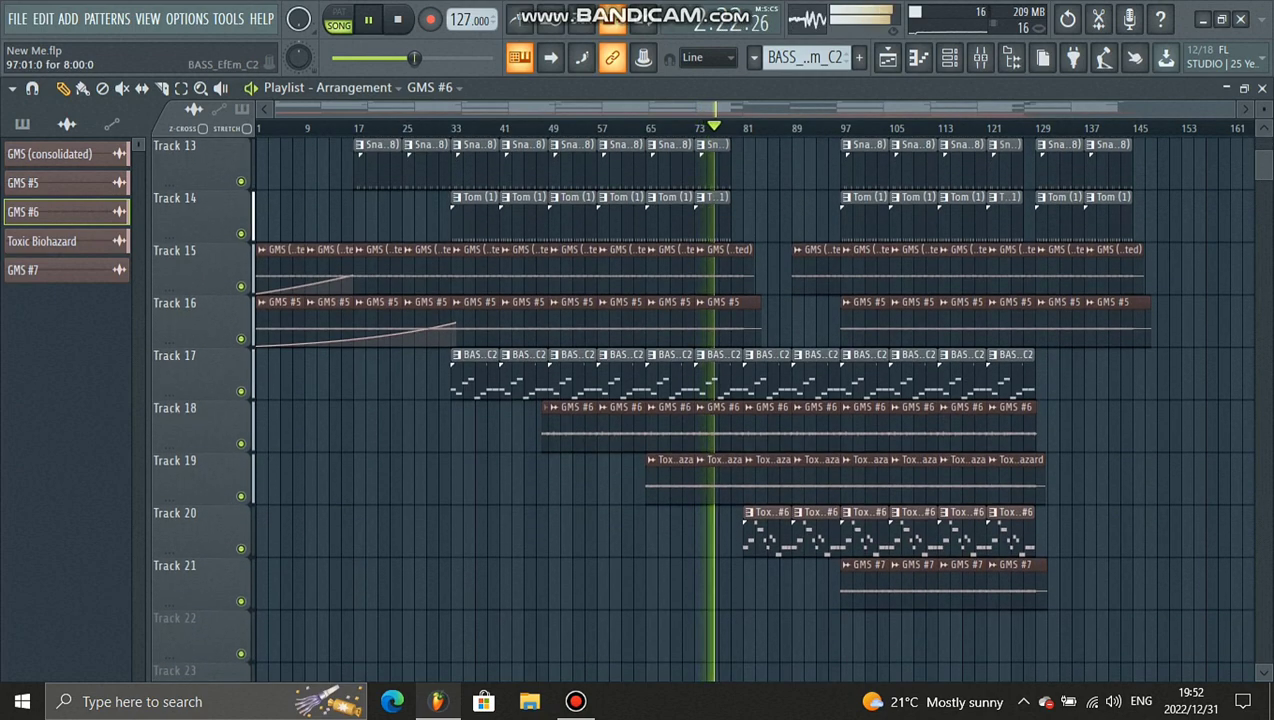
{"action": "scroll", "coordinate": [700, 410], "scroll_direction": "down", "scroll_amount": 1}
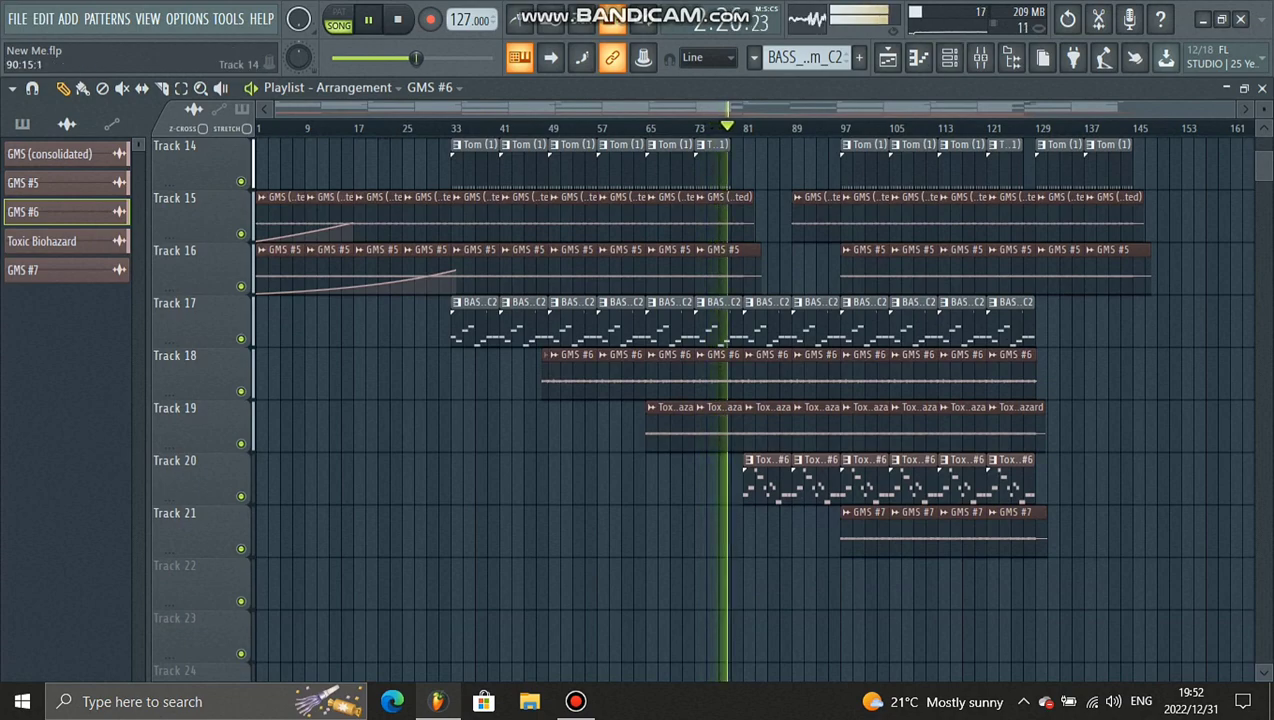
{"action": "scroll", "coordinate": [800, 270], "scroll_direction": "up", "scroll_amount": 5, "text": "ctrl"}
{"action": "double_click", "coordinate": [750, 480]}
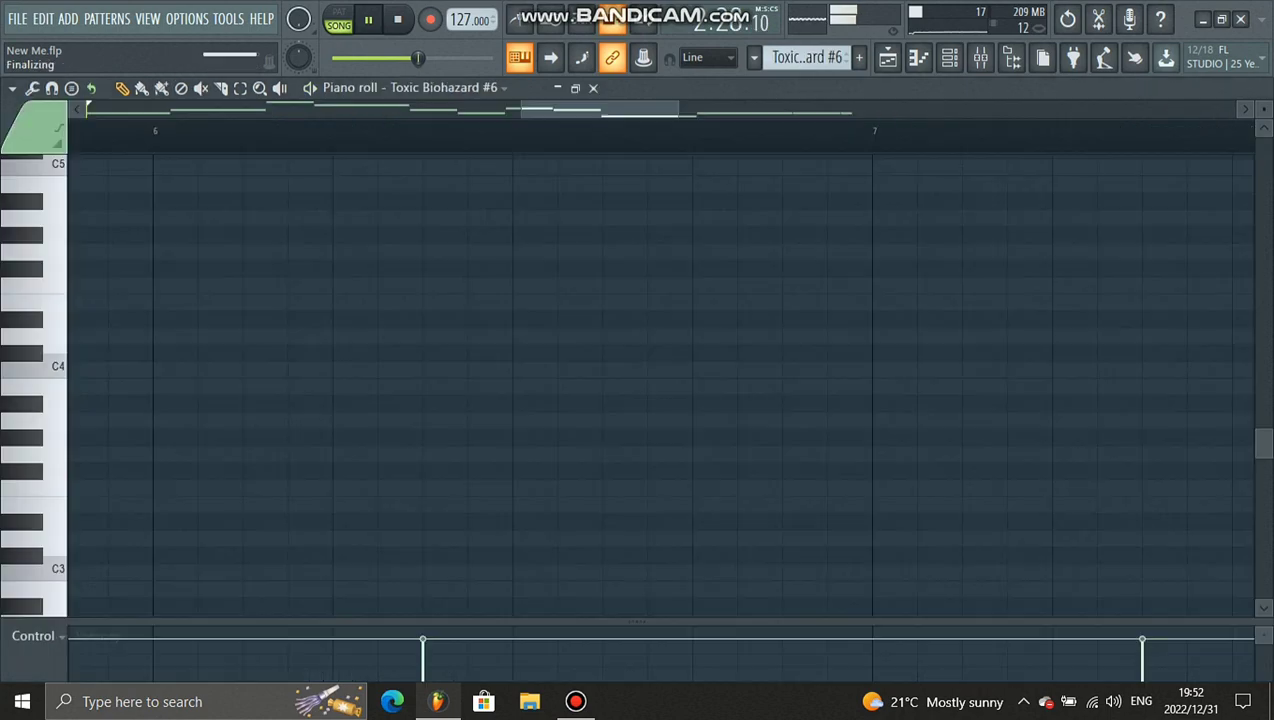
{"action": "scroll", "coordinate": [702, 366], "scroll_direction": "down", "scroll_amount": 5, "text": "ctrl"}
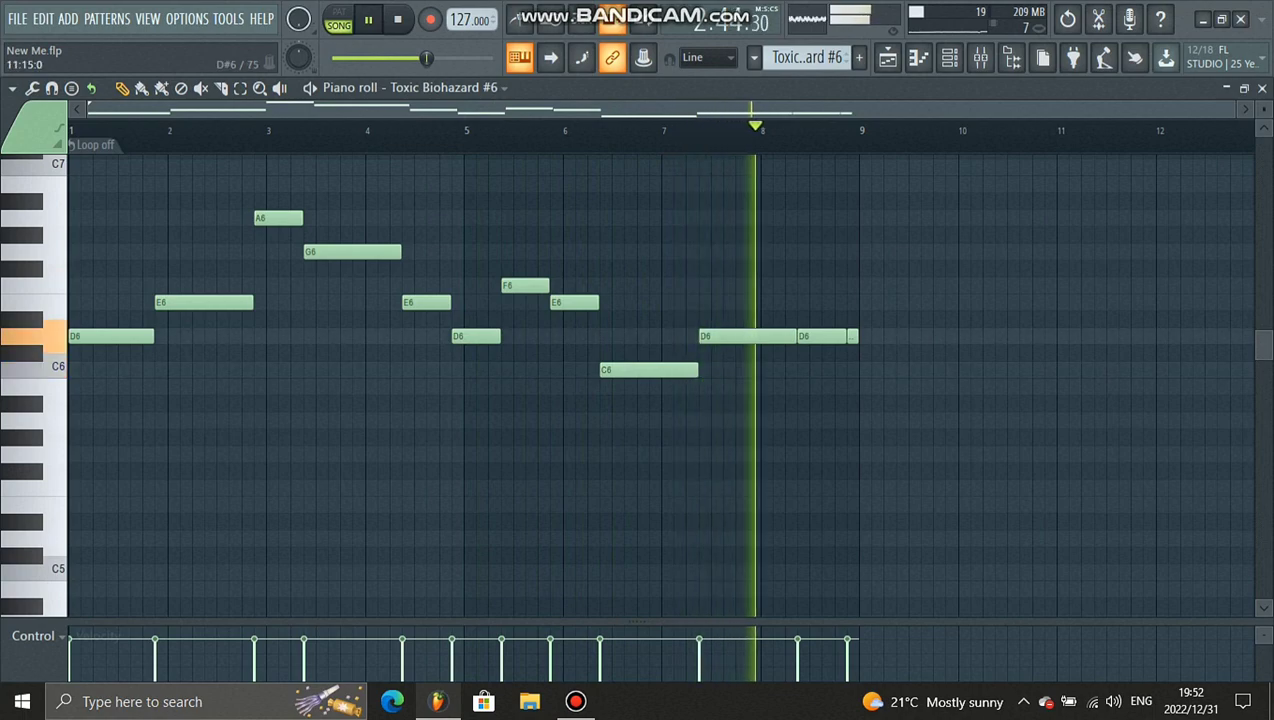
{"action": "left_click", "coordinate": [887, 57]}
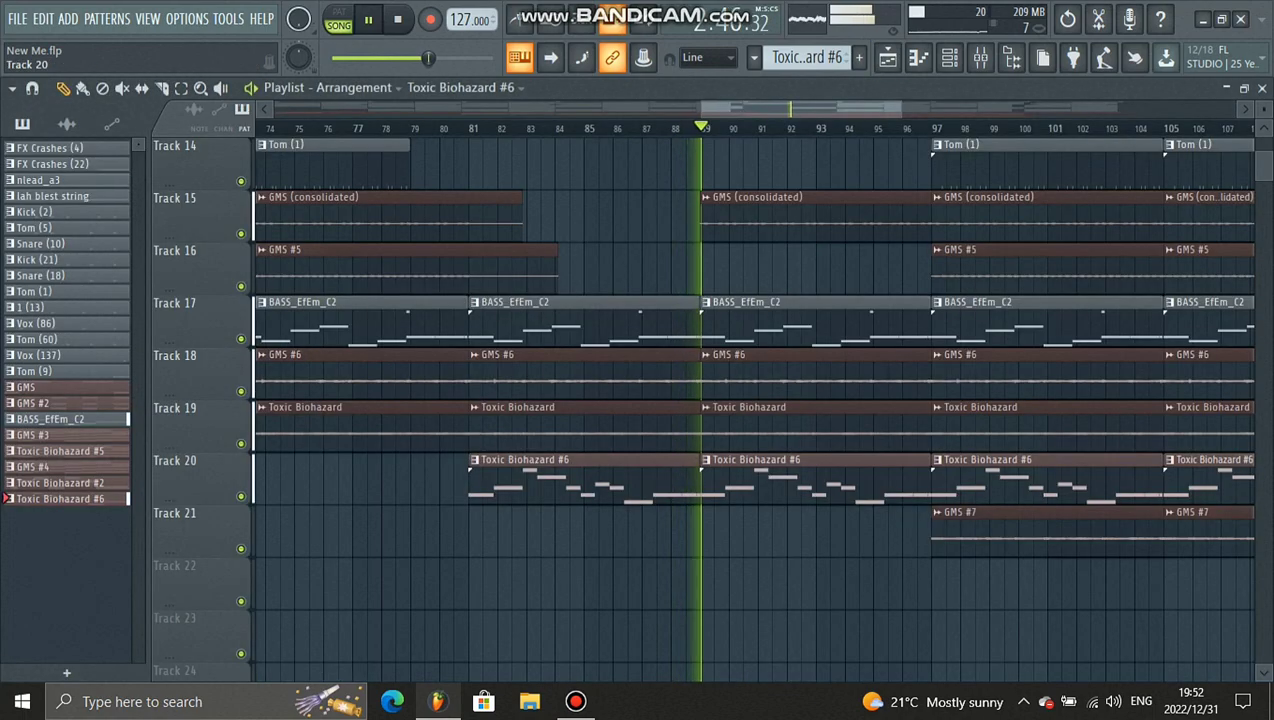
Place two consecutive Toxic Biohazard #2 pattern clips on Track 22, starting at bars 97 and 105.
{"action": "left_click", "coordinate": [66, 466]}
{"action": "left_click", "coordinate": [66, 482]}
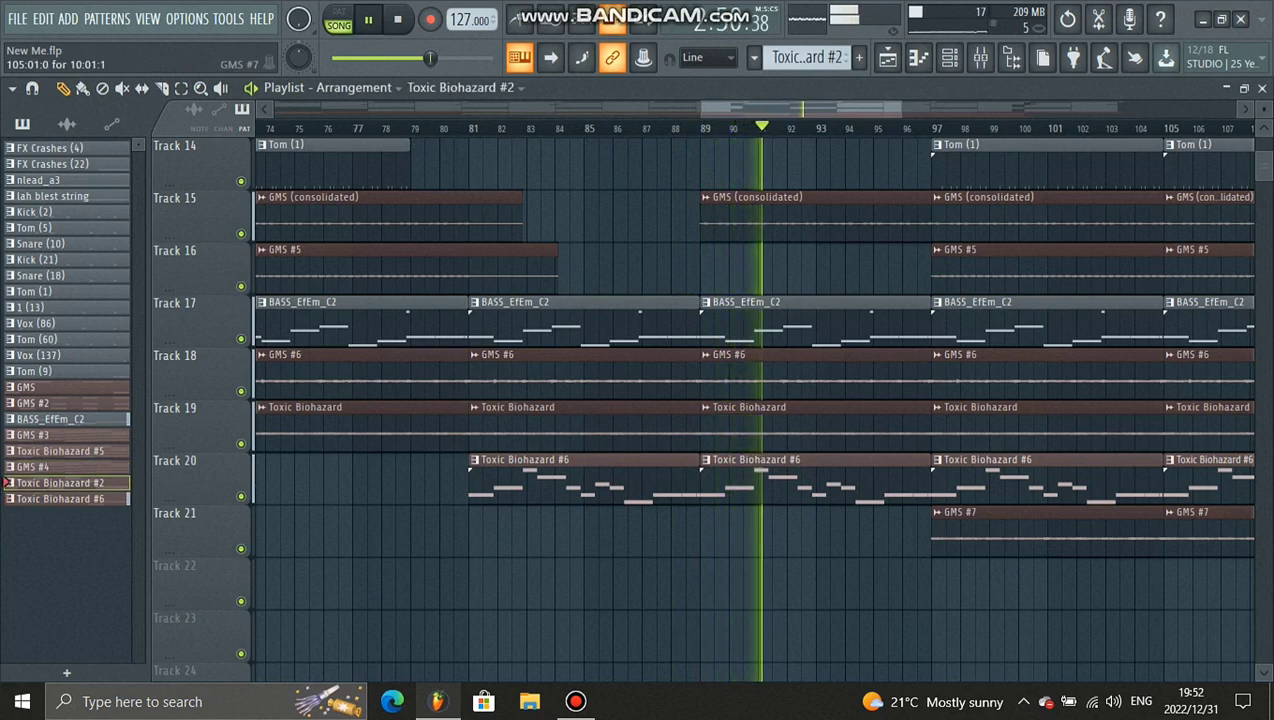
{"action": "left_click", "coordinate": [940, 585]}
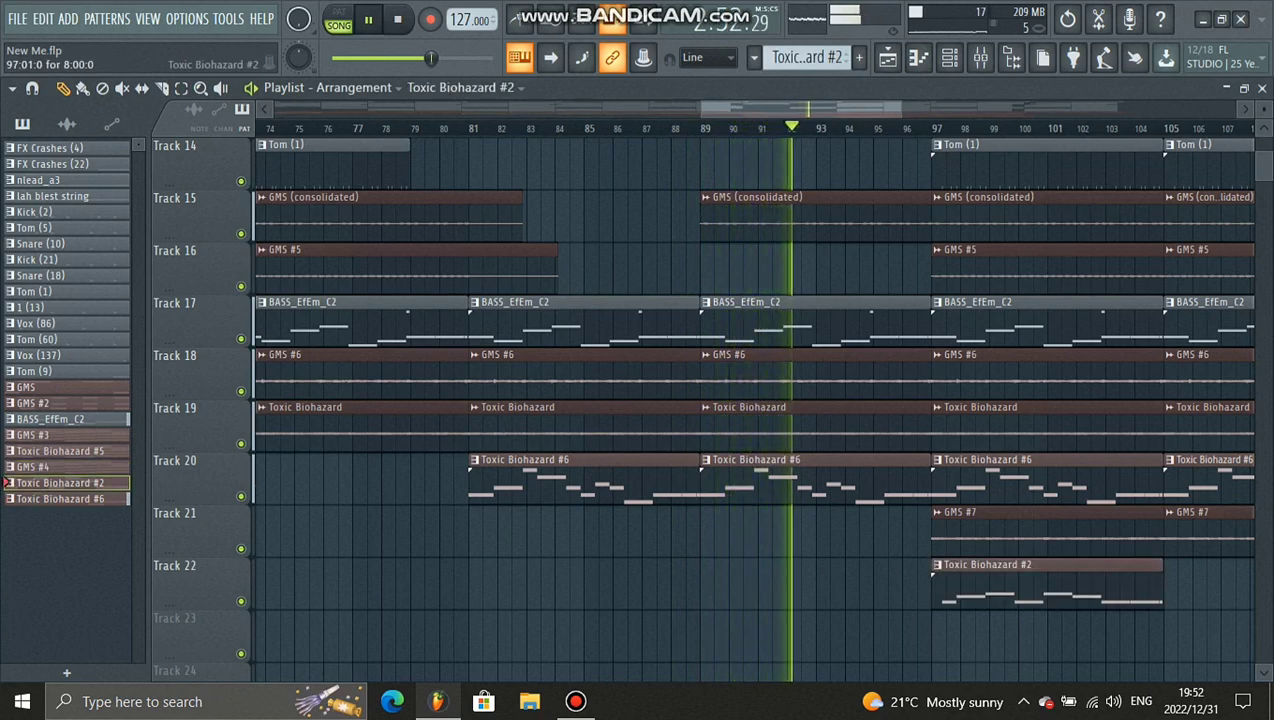
{"action": "scroll", "coordinate": [950, 585], "scroll_direction": "down", "scroll_amount": 2}
{"action": "scroll", "coordinate": [950, 585], "scroll_direction": "down", "scroll_amount": 3}
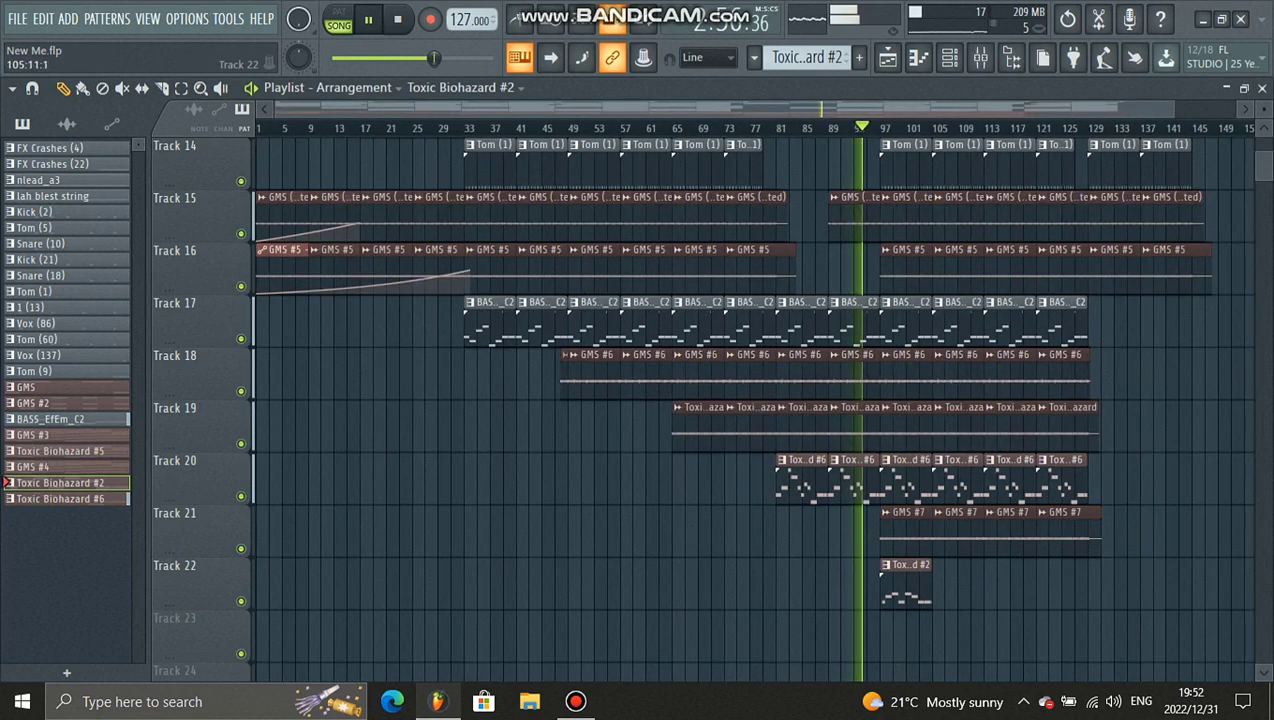
{"action": "left_click", "coordinate": [940, 585]}
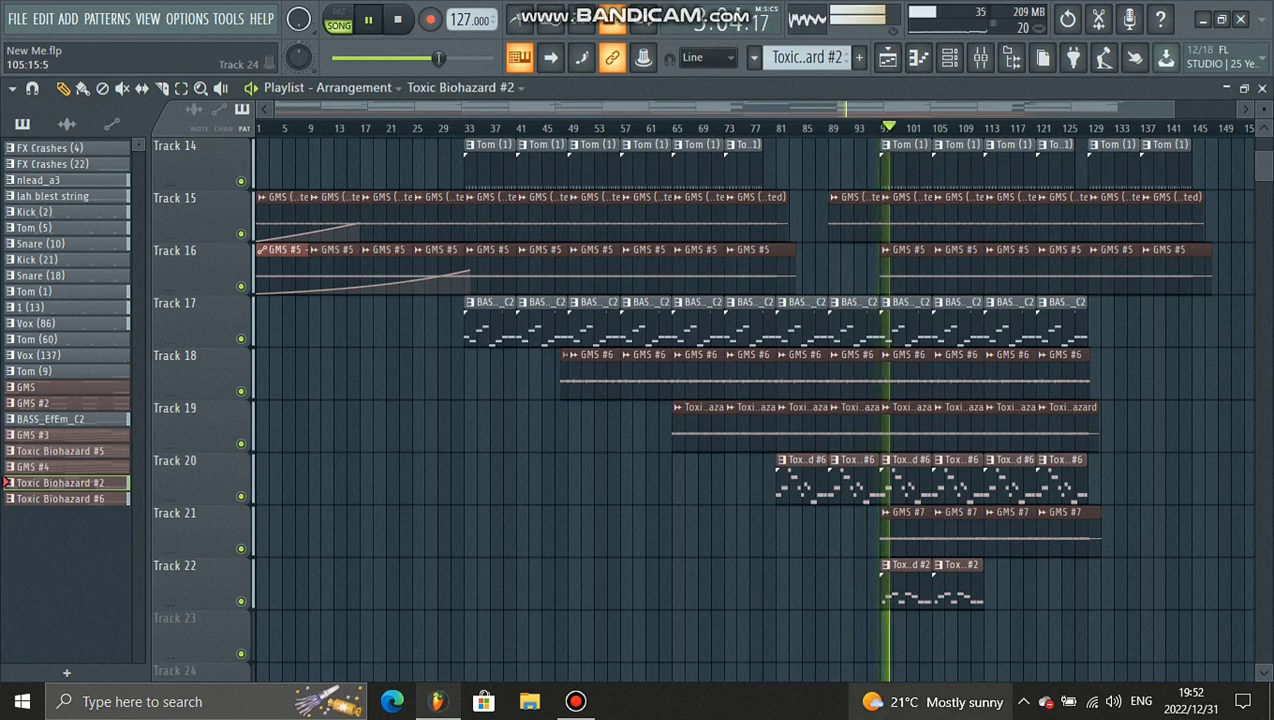
Delete the Toxic Biohazard #2 clip at bar 97 on Track 22 and place it again at the same bar.
{"action": "right_click", "coordinate": [910, 585]}
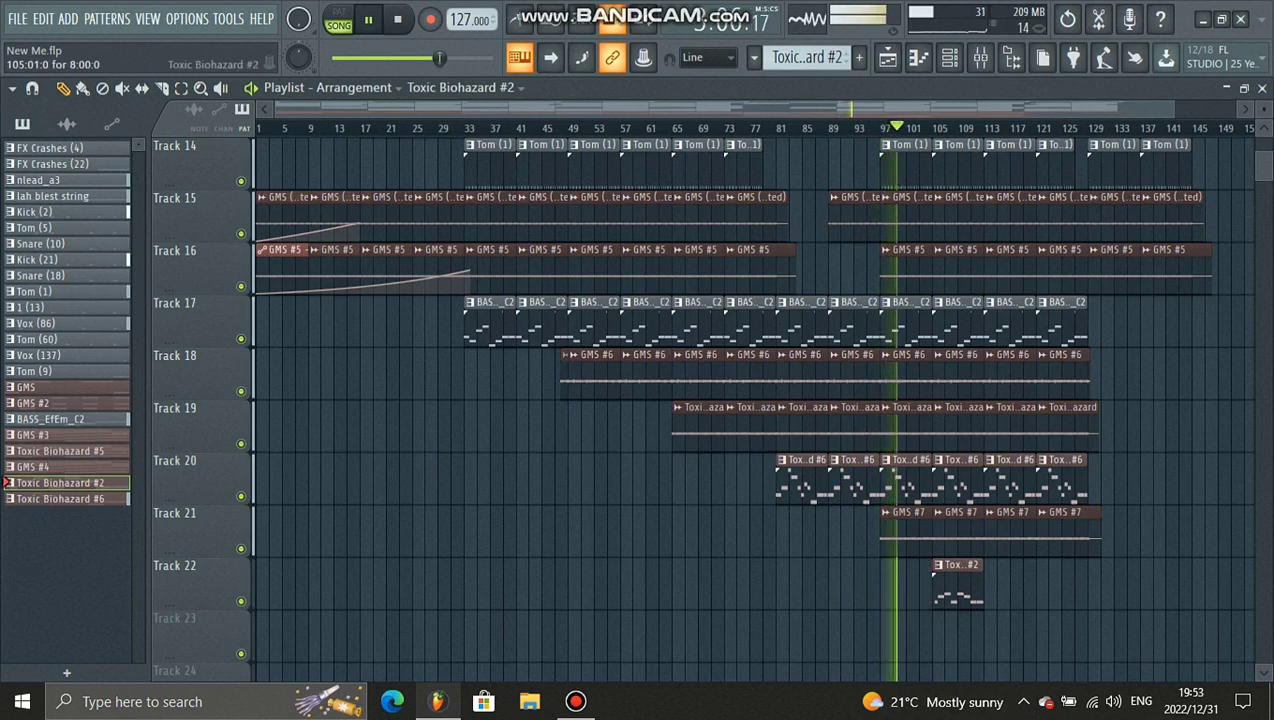
{"action": "left_click", "coordinate": [884, 585]}
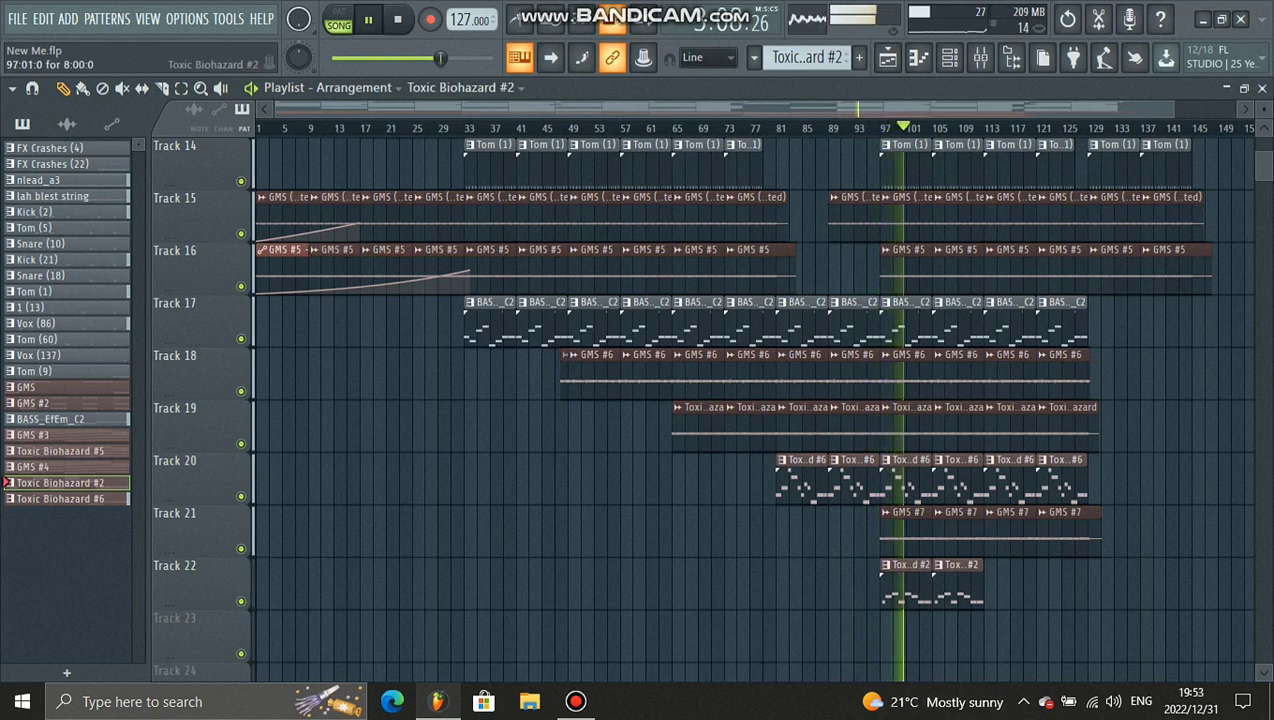
Check the Toxic Biohazard #2 channel's volume in the channel rack and return to the playlist.
{"action": "left_click", "coordinate": [949, 57]}
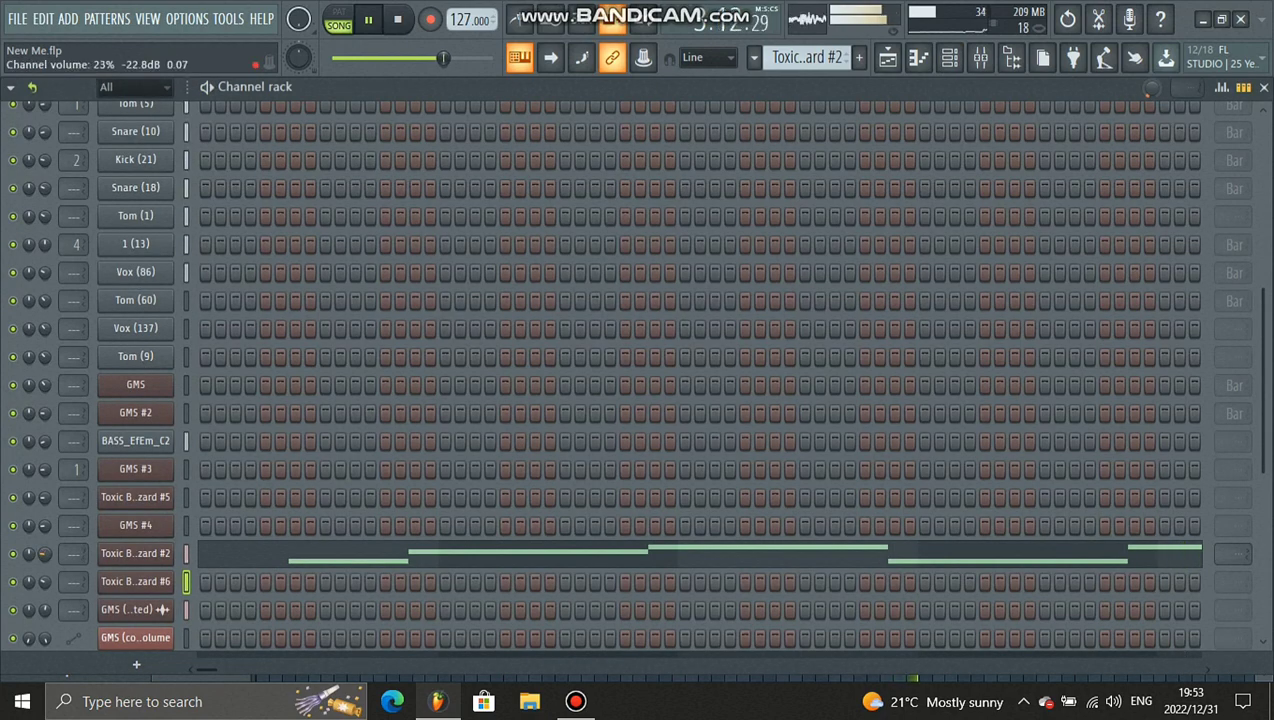
{"action": "left_click", "coordinate": [1263, 87]}
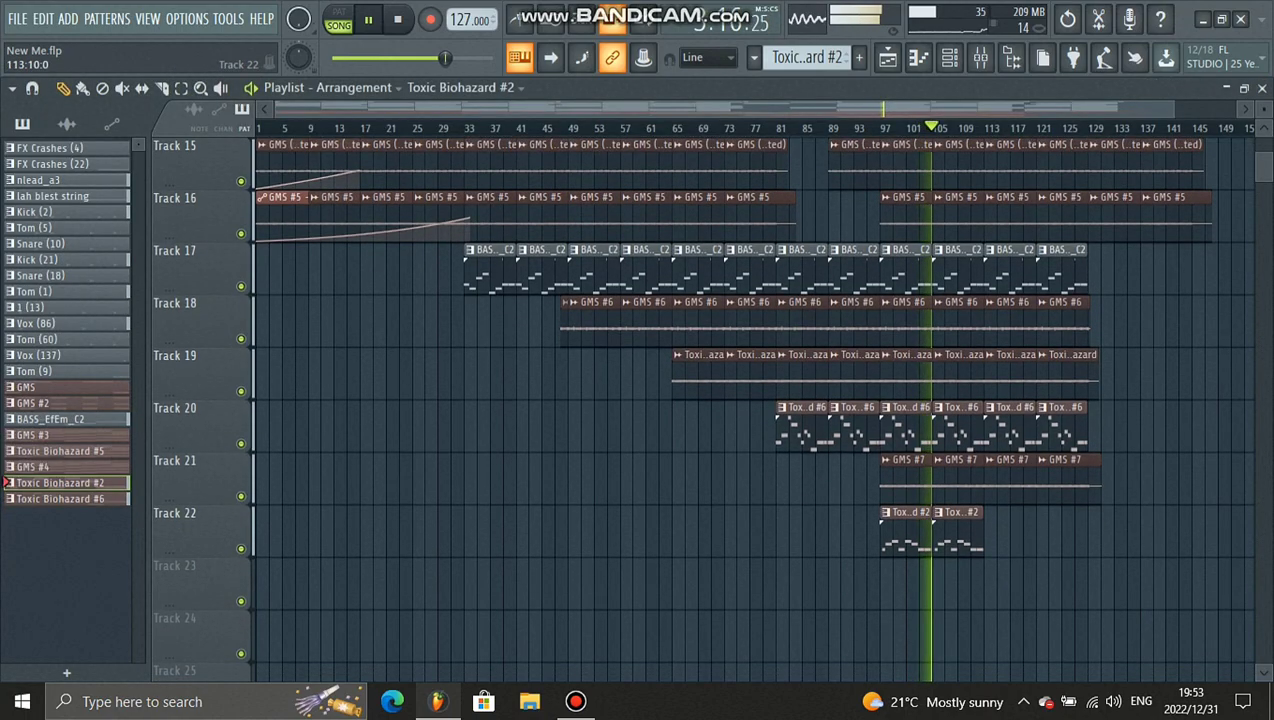
Review the arrangement from Track 4 to Track 22 during playback, looking closely at bars 69 to 149.
{"action": "scroll", "coordinate": [700, 400], "scroll_direction": "up", "scroll_amount": 6}
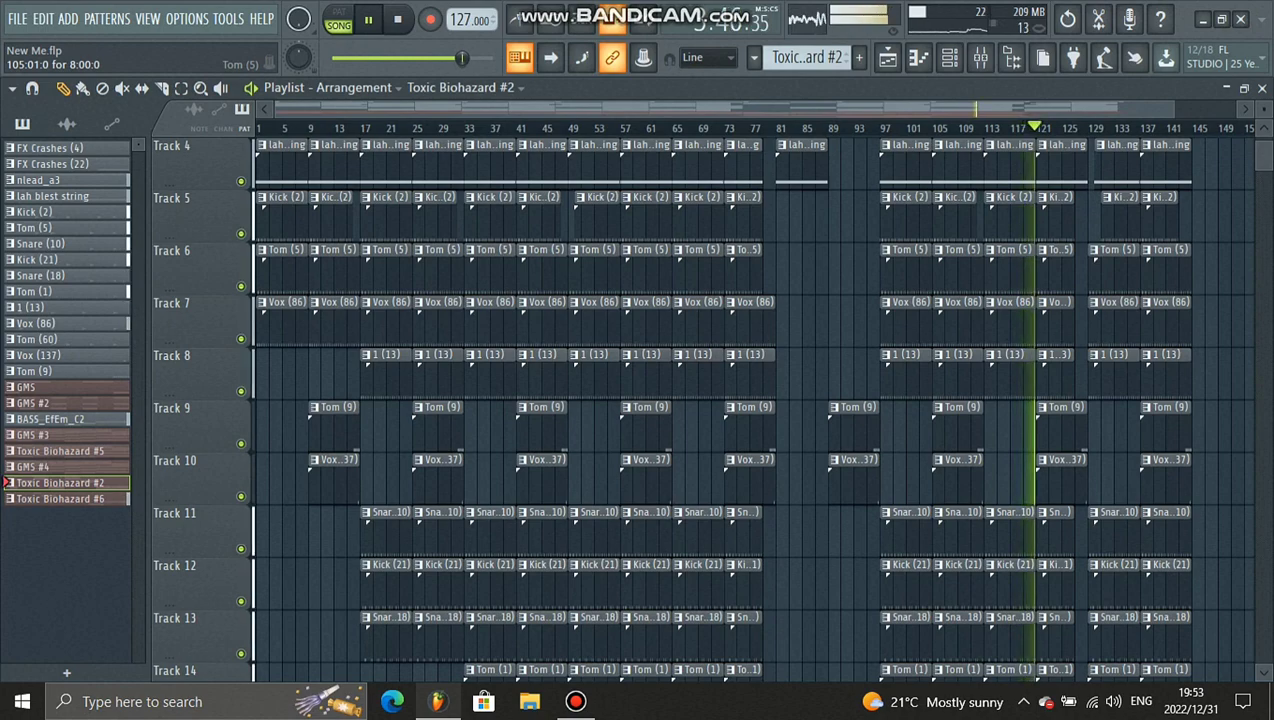
{"action": "scroll", "coordinate": [700, 400], "scroll_direction": "down", "scroll_amount": 1}
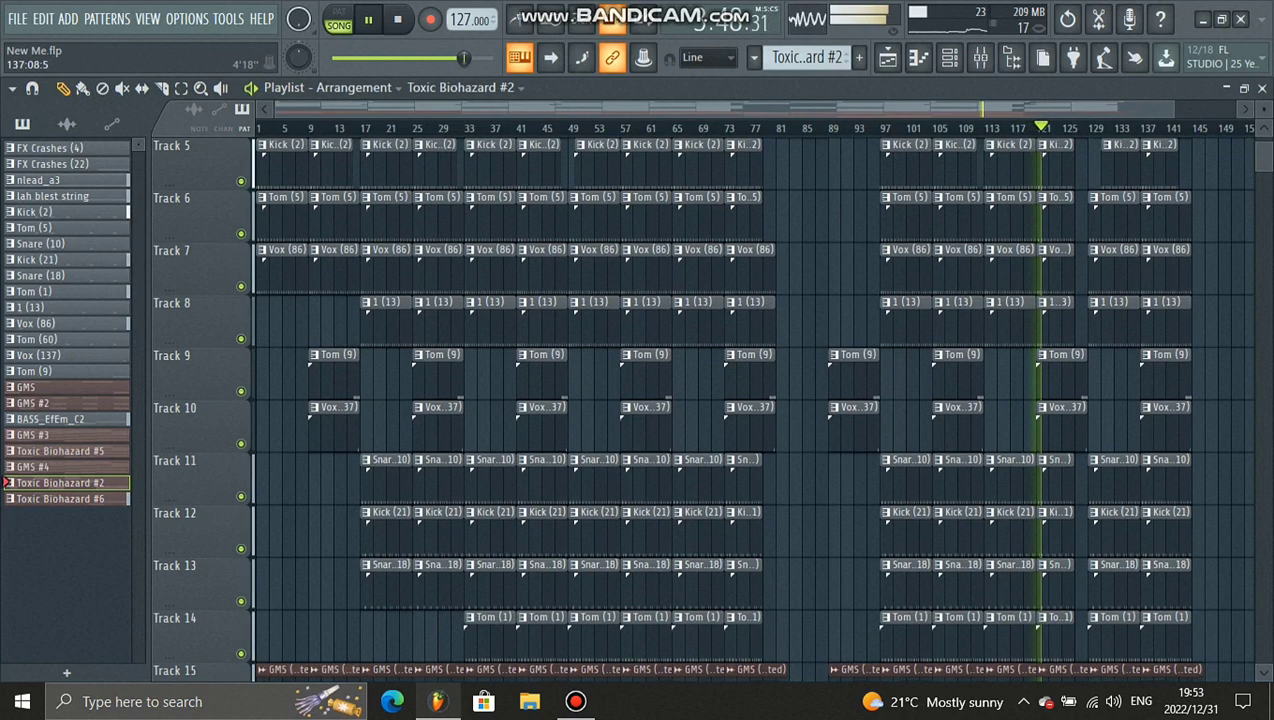
{"action": "scroll", "coordinate": [1170, 320], "scroll_direction": "up", "scroll_amount": 3, "text": "ctrl"}
{"action": "scroll", "coordinate": [1170, 320], "scroll_direction": "down", "scroll_amount": 8}
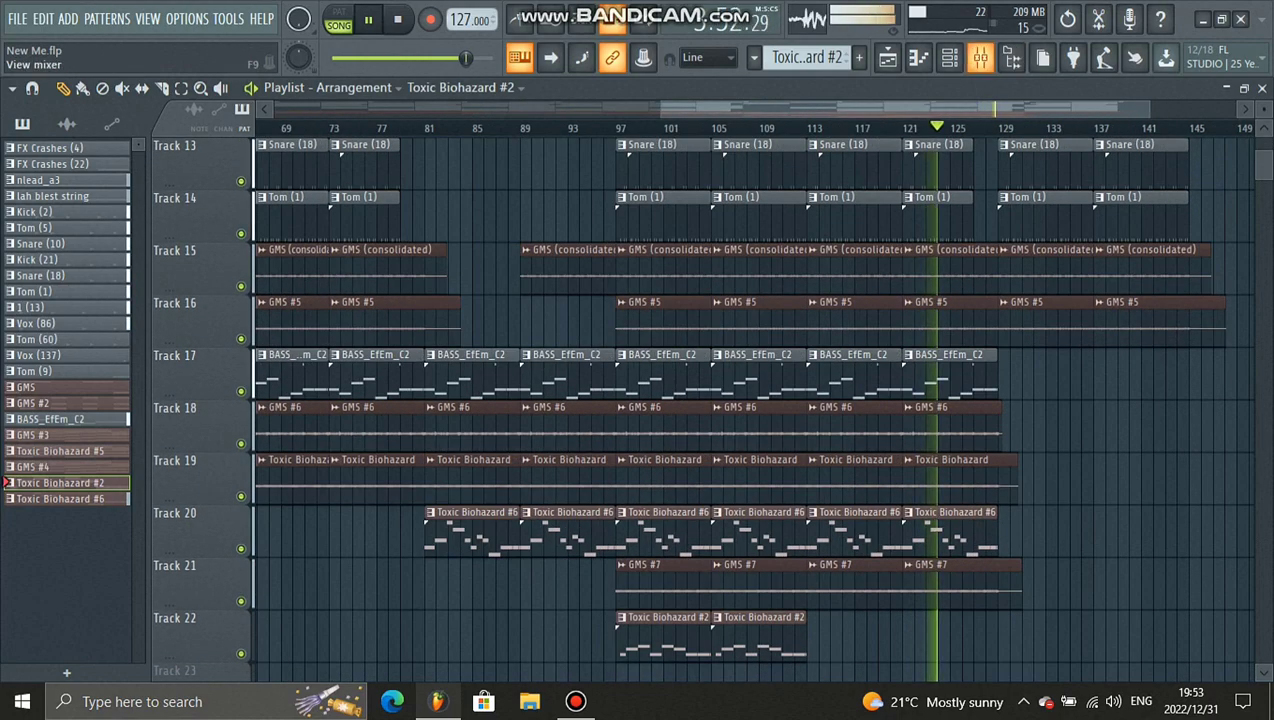
Check the Toxic Biohazard #6 channel's volume in the channel rack and its piano roll, returning to the playlist.
{"action": "left_click", "coordinate": [949, 57]}
{"action": "scroll", "coordinate": [74, 540], "scroll_direction": "down", "scroll_amount": 1}
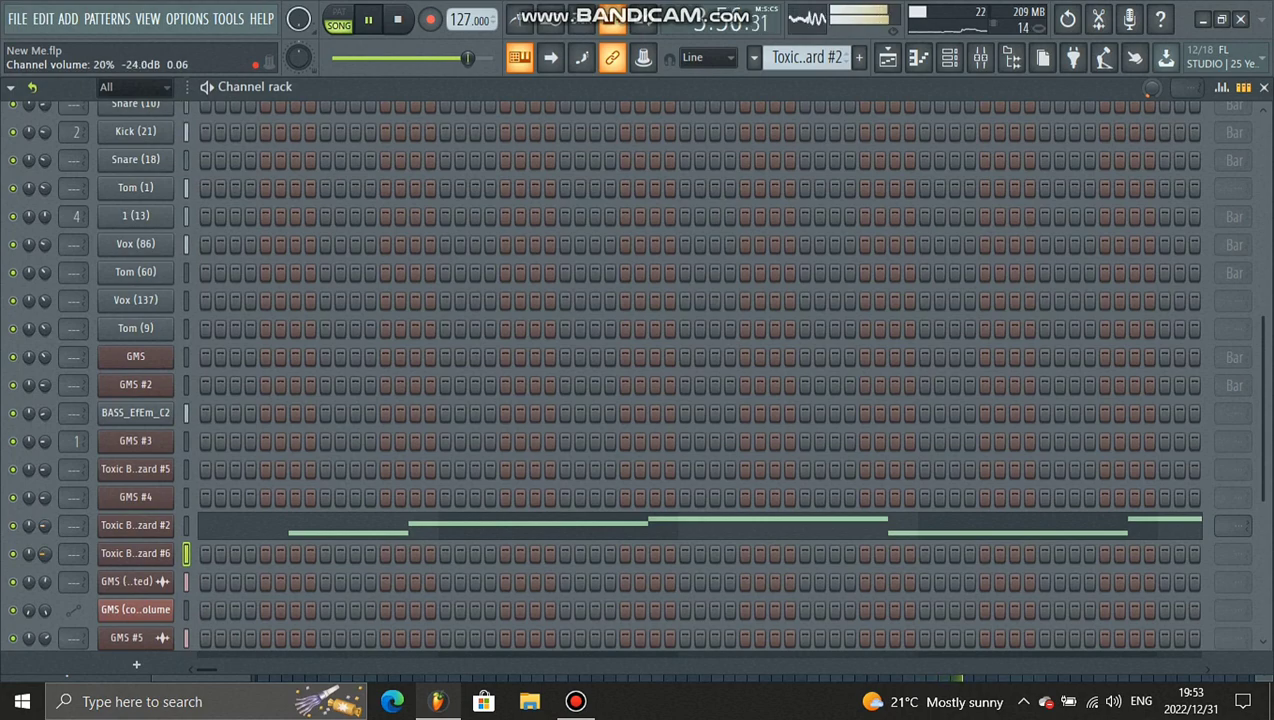
{"action": "left_click", "coordinate": [1264, 87]}
{"action": "key", "text": "F7"}
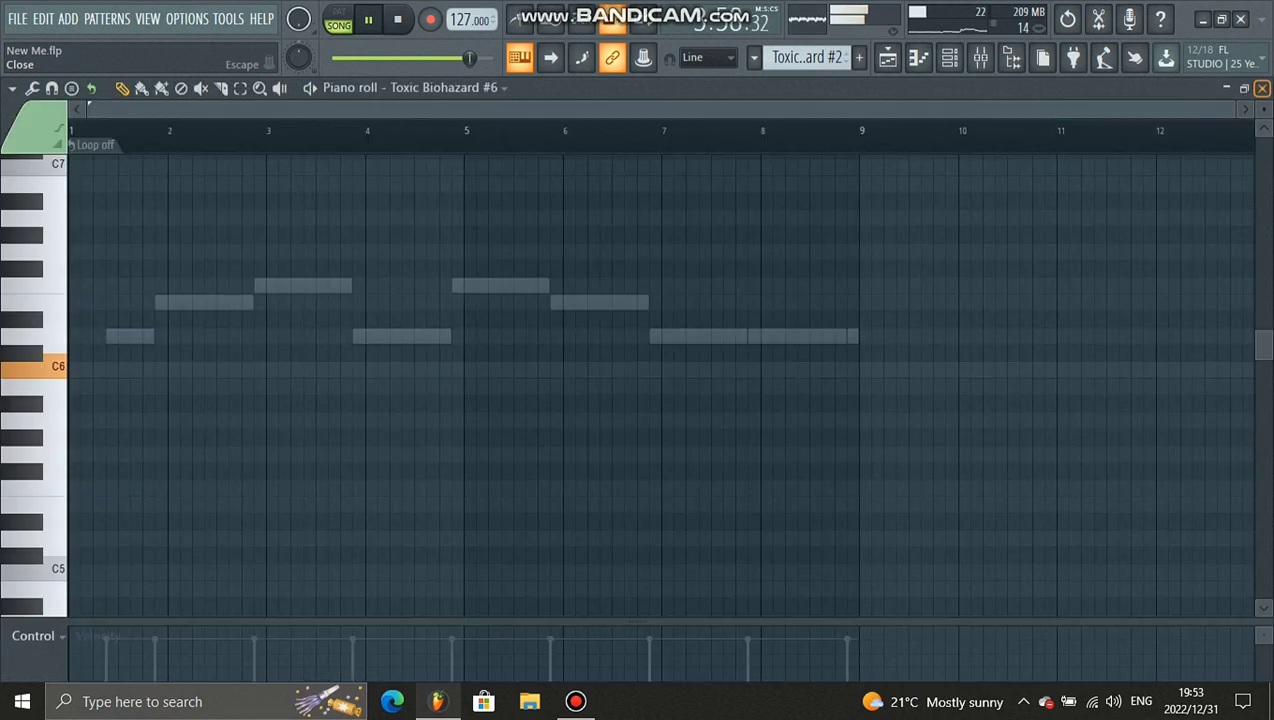
{"action": "left_click", "coordinate": [1262, 87]}
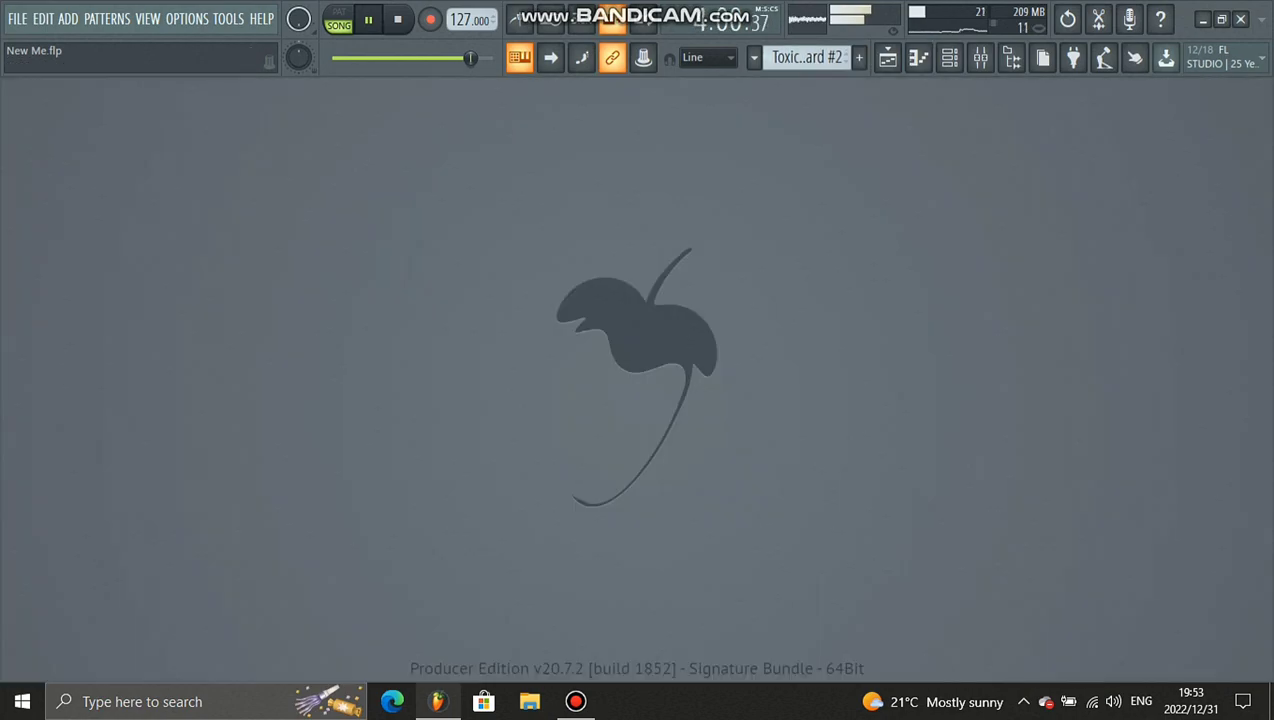
{"action": "left_click", "coordinate": [886, 57]}
Shorten the Tom (5) clip on Track 6 and the lah blest string clip on Track 4, both starting at bar 137, to about bar 143.
{"action": "scroll", "coordinate": [1140, 320], "scroll_direction": "down", "scroll_amount": 1}
{"action": "scroll", "coordinate": [1140, 320], "scroll_direction": "up", "scroll_amount": 3}
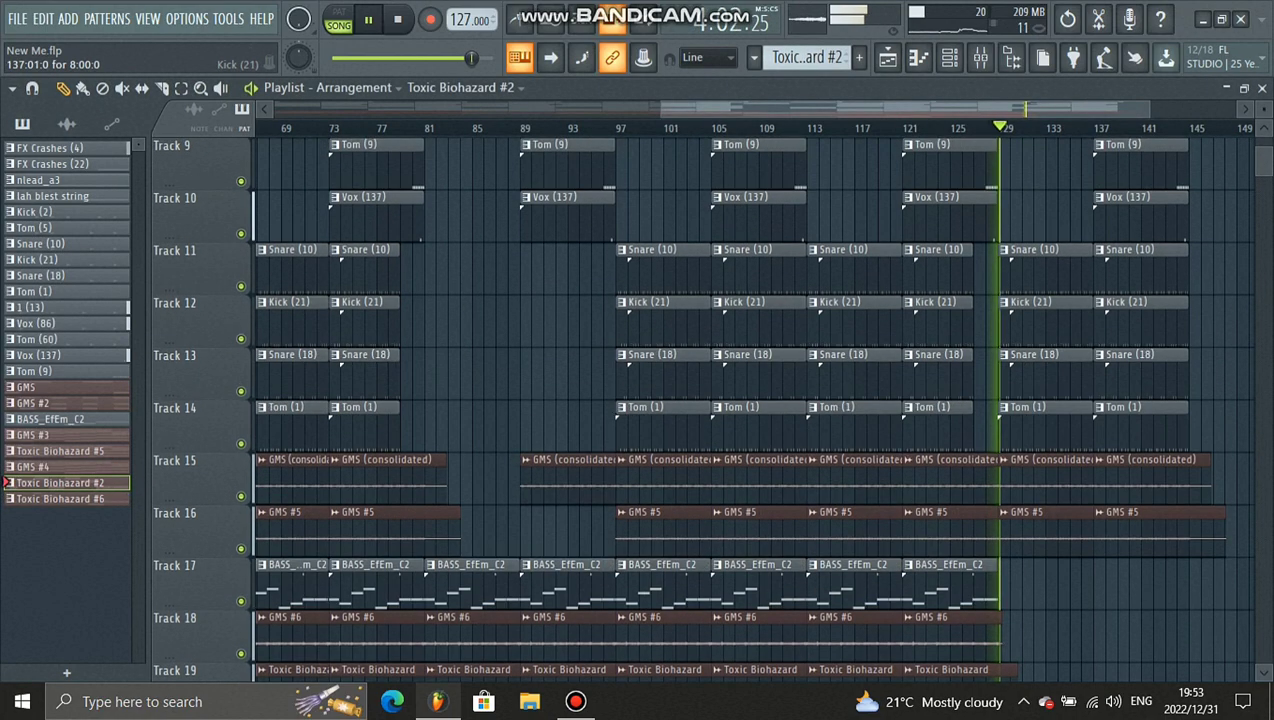
{"action": "scroll", "coordinate": [1150, 215], "scroll_direction": "down", "scroll_amount": 2}
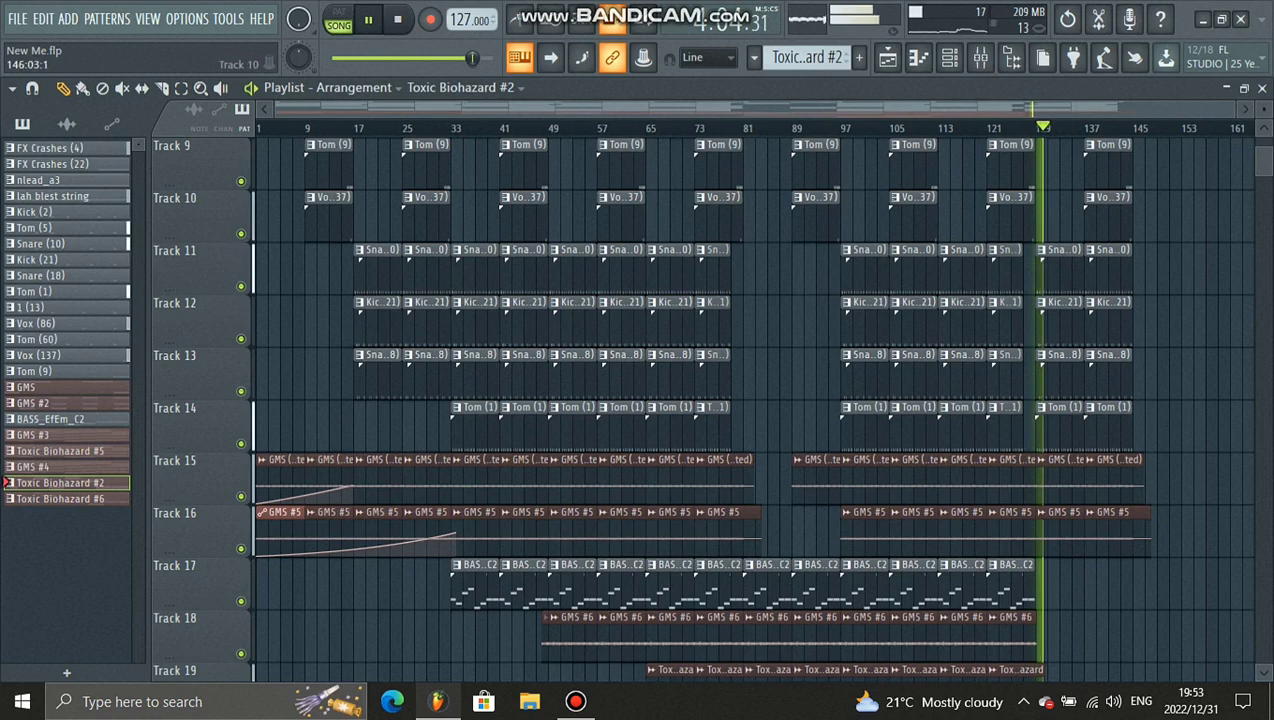
{"action": "scroll", "coordinate": [710, 400], "scroll_direction": "up", "scroll_amount": 1}
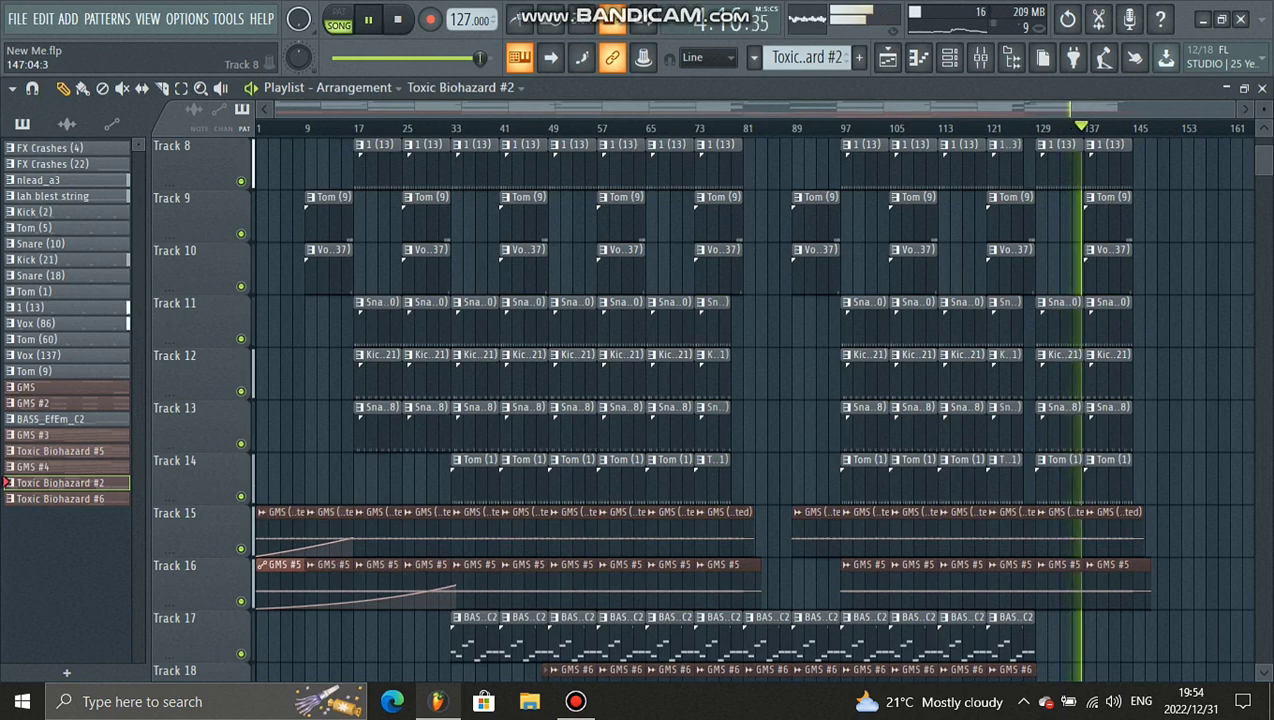
{"action": "scroll", "coordinate": [1100, 205], "scroll_direction": "up", "scroll_amount": 2}
{"action": "scroll", "coordinate": [750, 400], "scroll_direction": "up", "scroll_amount": 2}
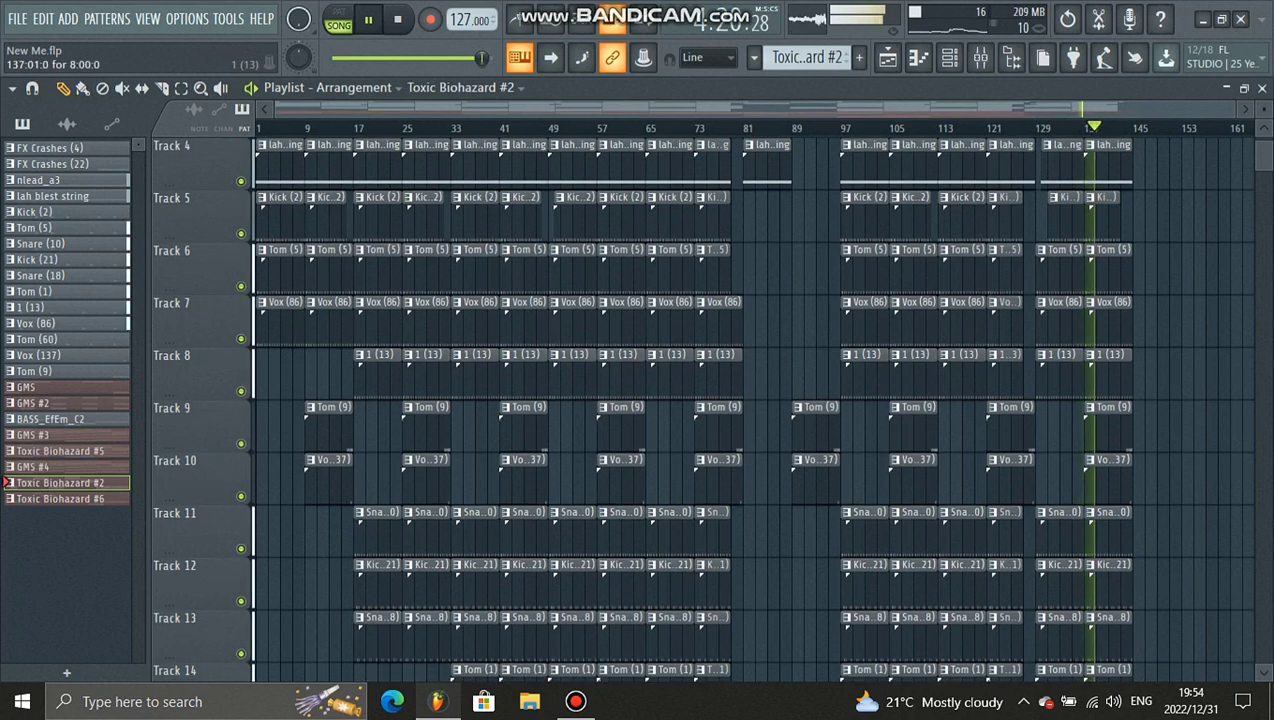
{"action": "left_click_drag", "start_coordinate": [1129, 268], "coordinate": [1117, 268]}
{"action": "left_click_drag", "start_coordinate": [1130, 163], "coordinate": [1125, 163]}
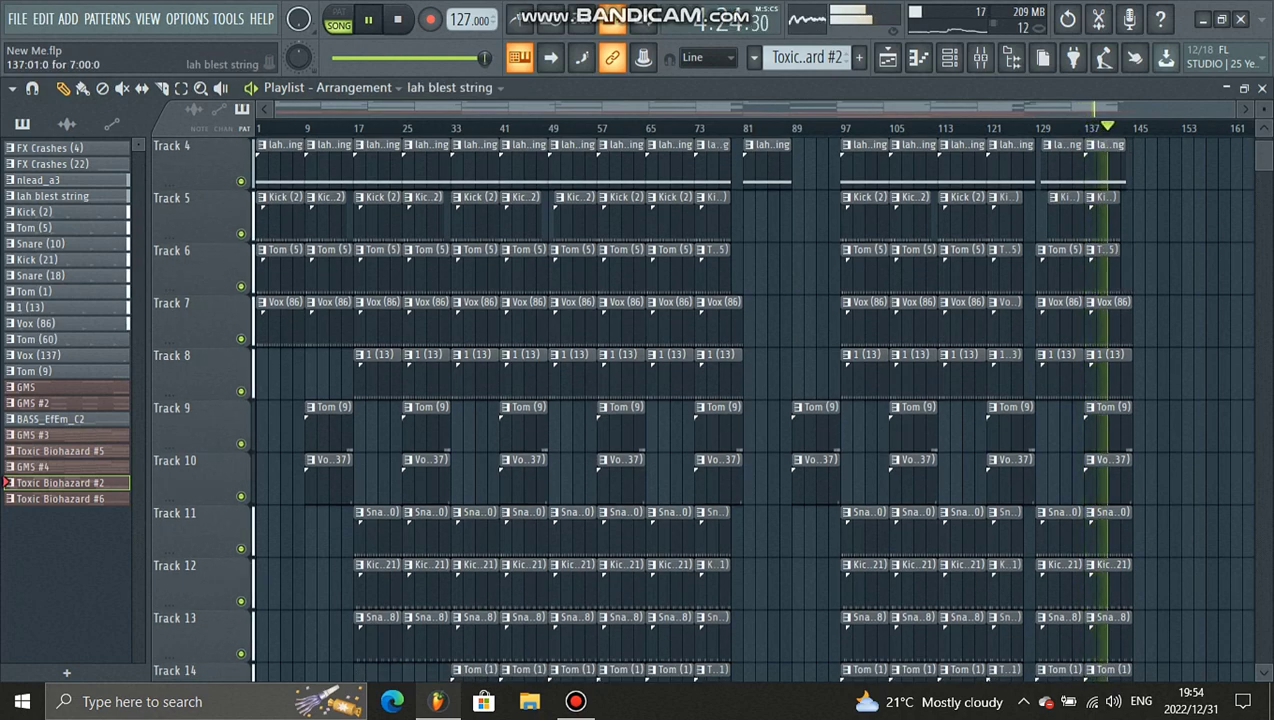
Select the four clips at bar 137 on Tracks 11 to 14 and shorten them together to end at about bar 143.
{"action": "scroll", "coordinate": [750, 410], "scroll_direction": "down", "scroll_amount": 3}
{"action": "left_click_drag", "start_coordinate": [1131, 540], "coordinate": [1130, 365]}
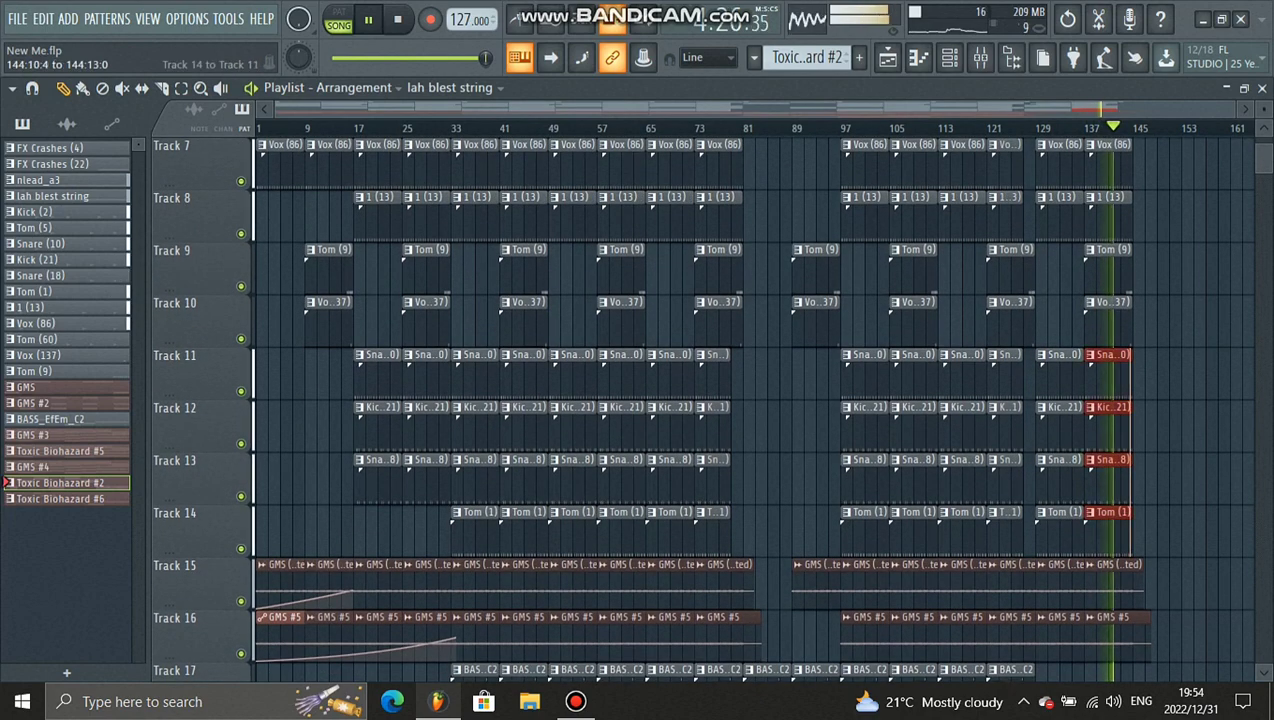
{"action": "scroll", "coordinate": [1100, 300], "scroll_direction": "up", "scroll_amount": 5}
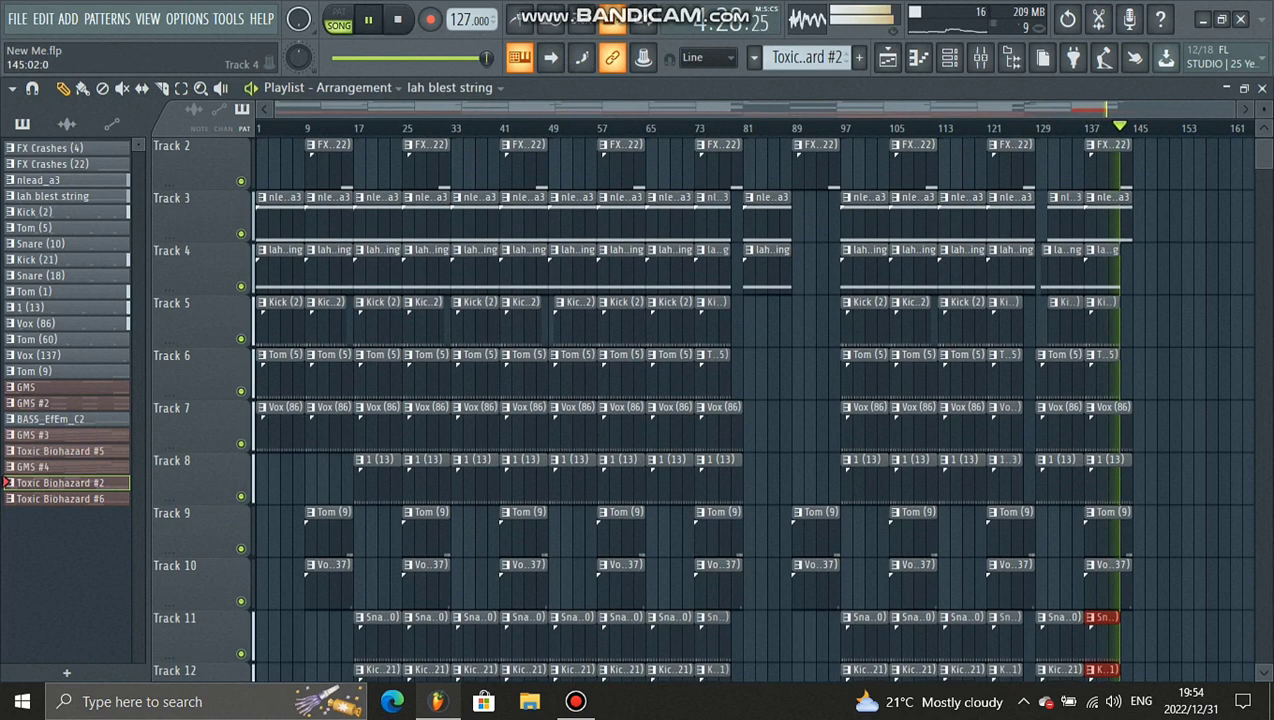
{"action": "scroll", "coordinate": [1100, 300], "scroll_direction": "down", "scroll_amount": 7}
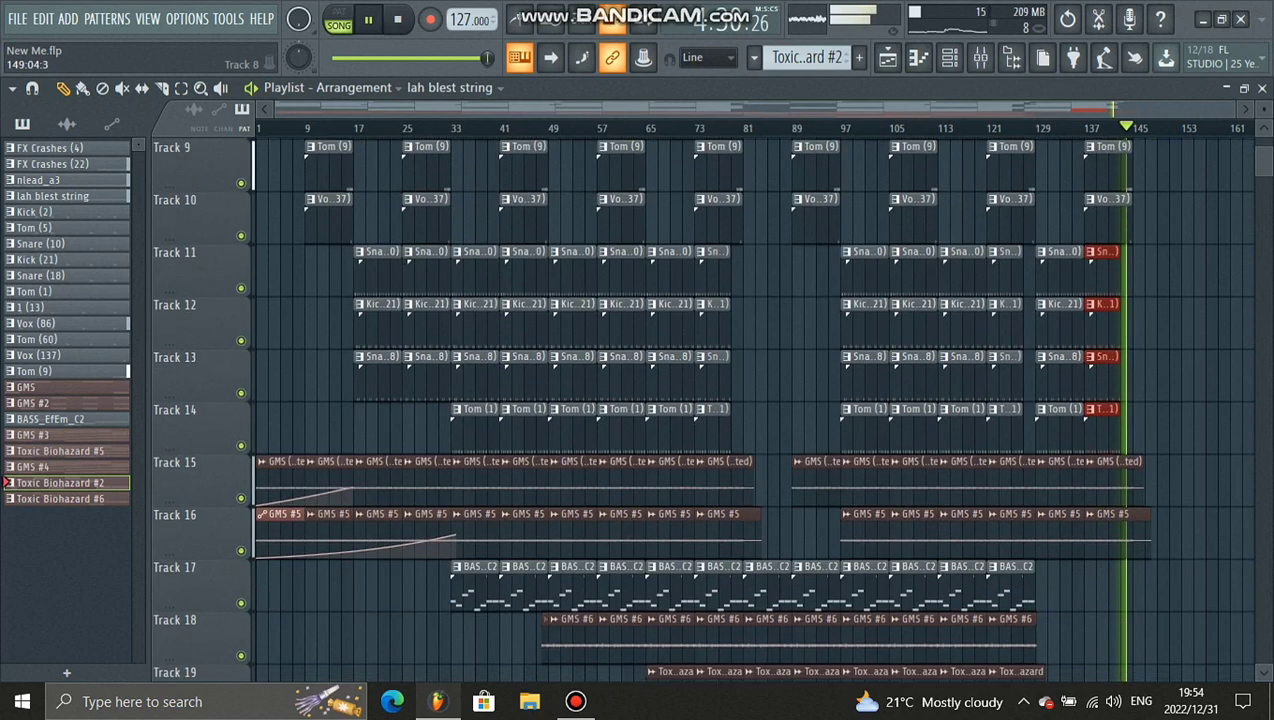
{"action": "scroll", "coordinate": [1100, 300], "scroll_direction": "down", "scroll_amount": 3}
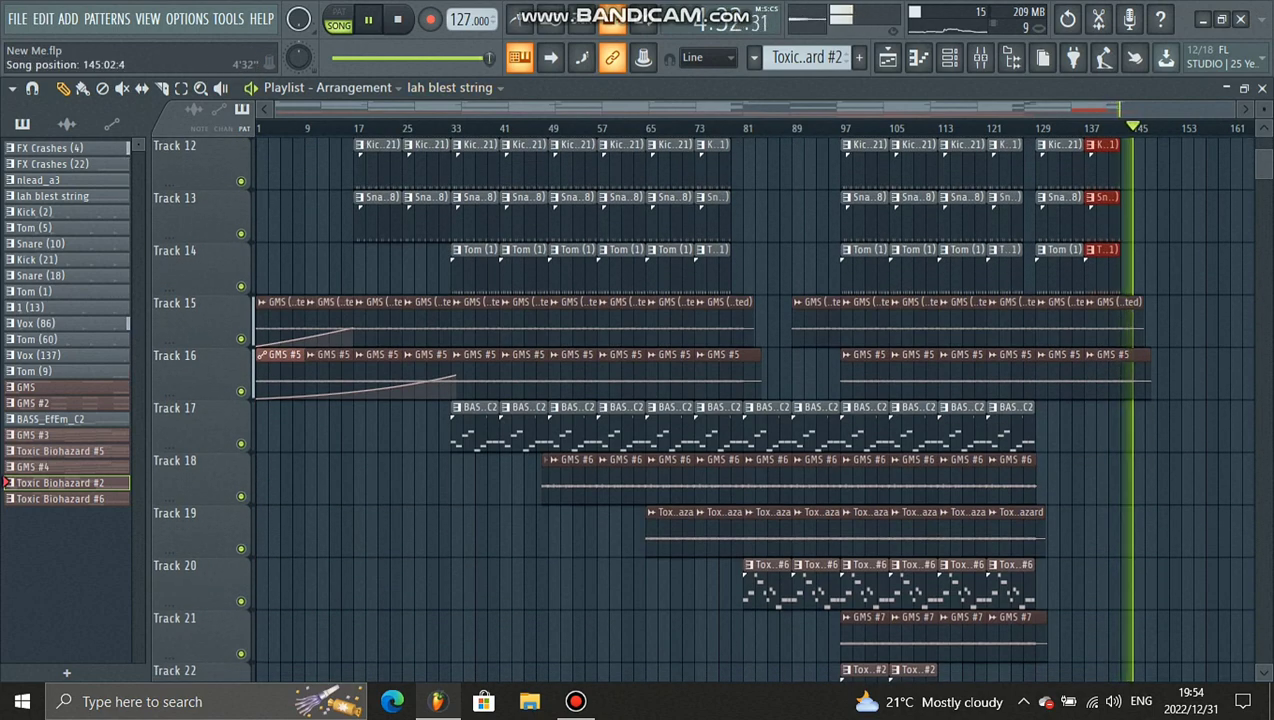